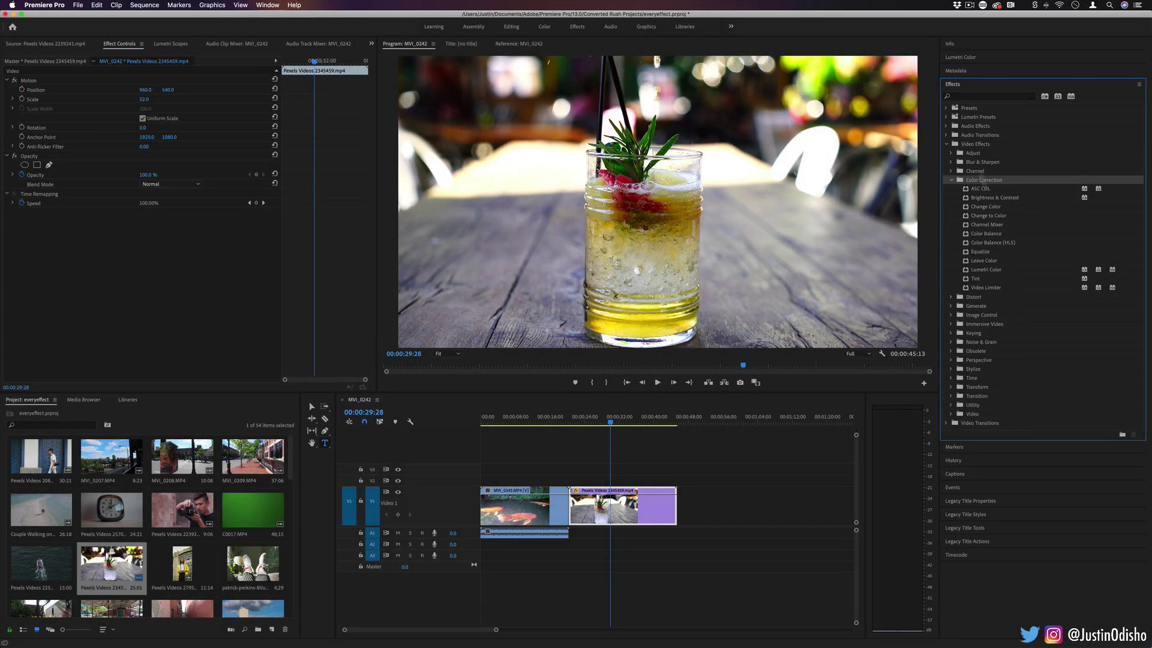
click(962, 58)
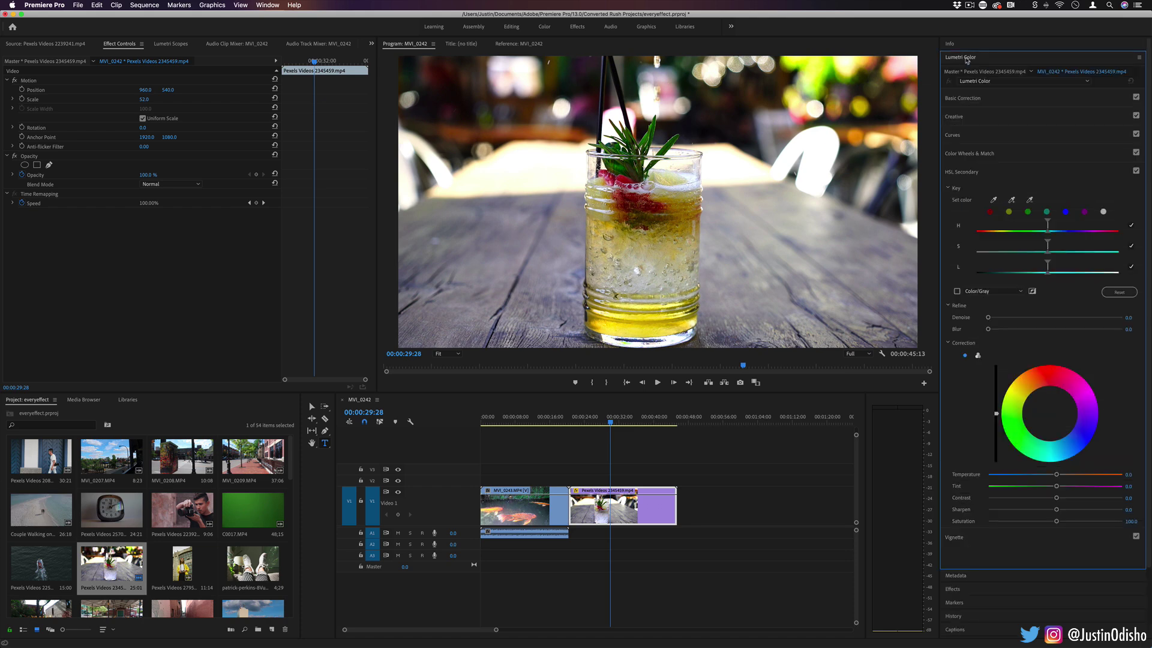
click(965, 59)
click(960, 86)
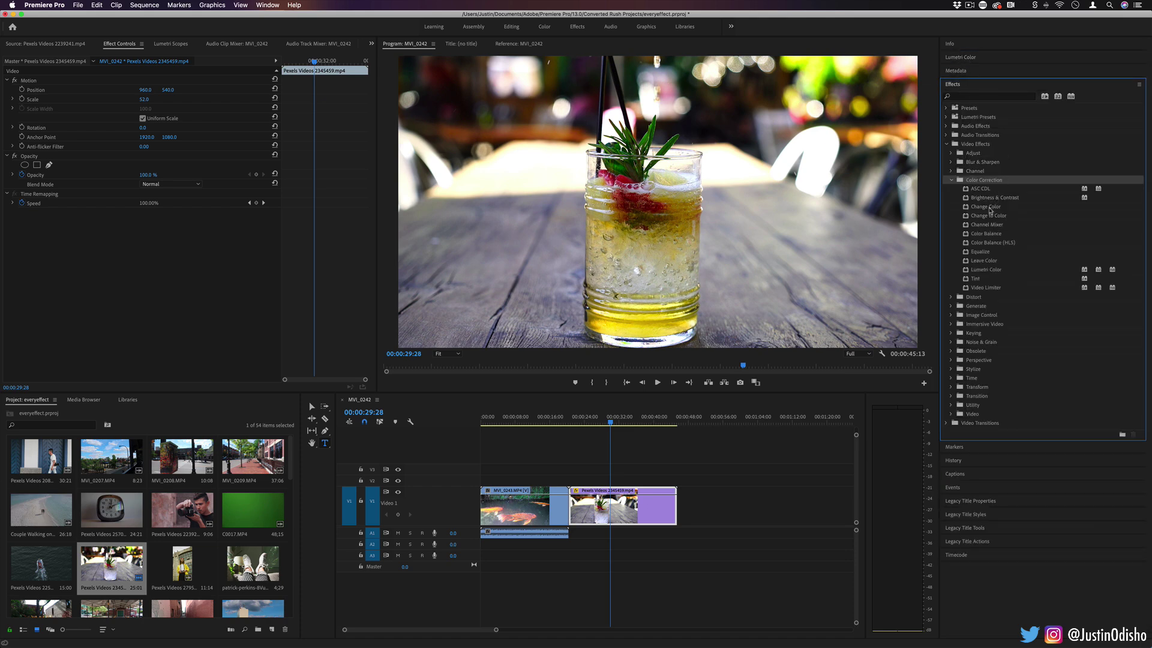
click(995, 208)
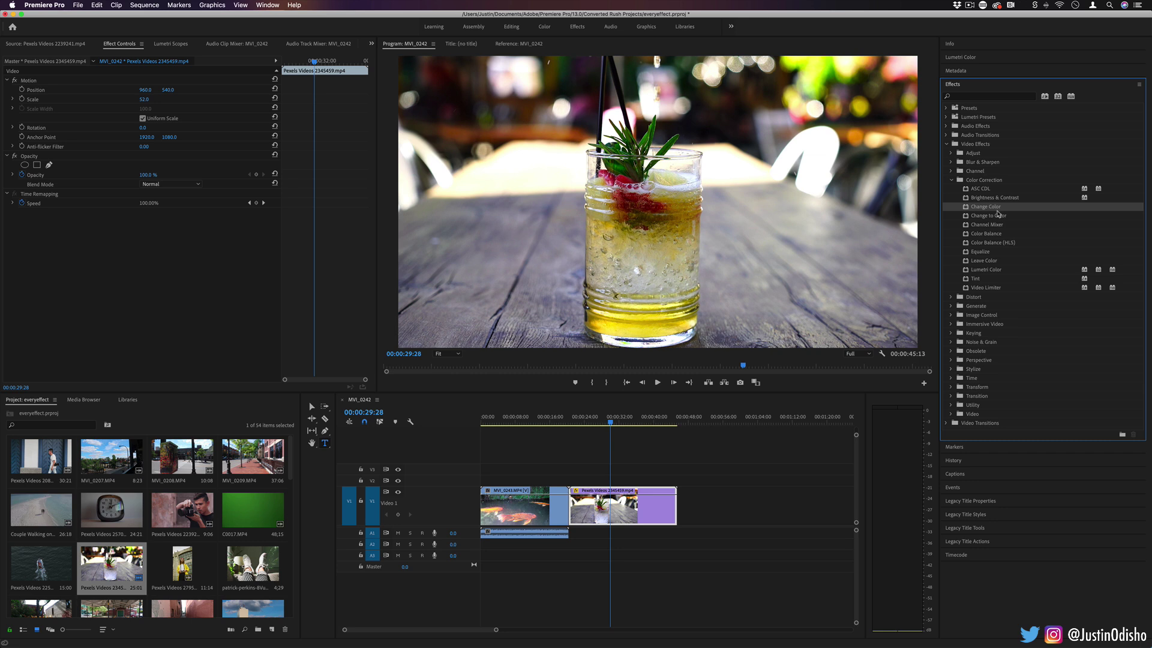
Try the ASC CDL effect on the drink clip with Red Slope 0.8, Red Offset 0.4 and Red Power 1.399998, and remove the effect
click(992, 190)
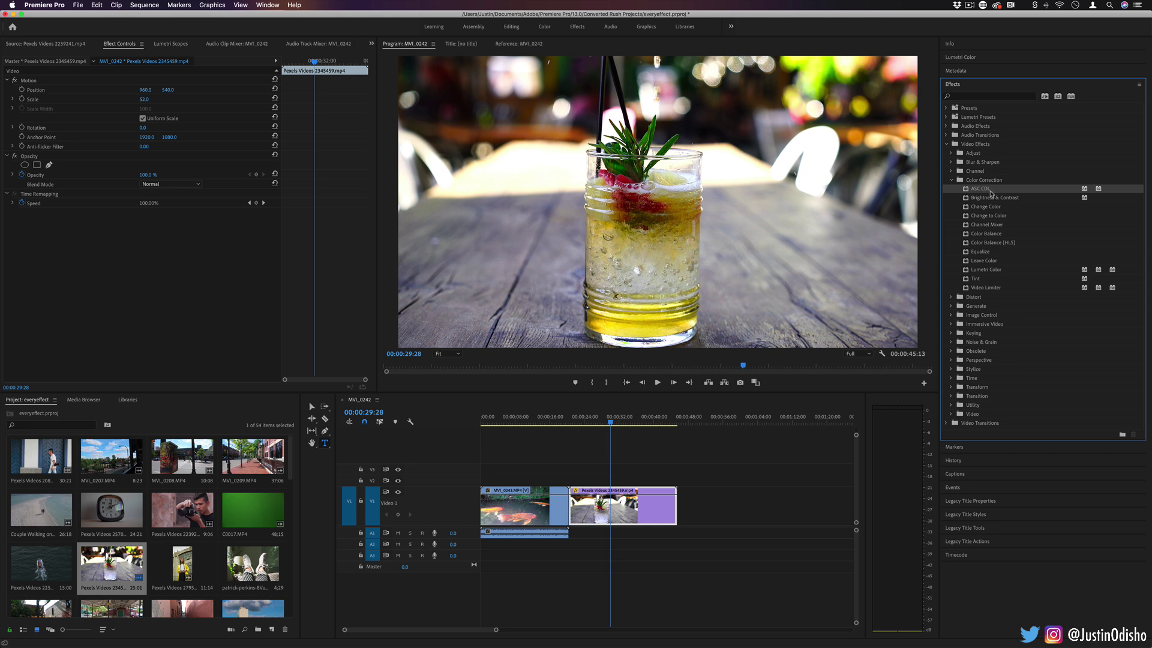
key(super+Tab)
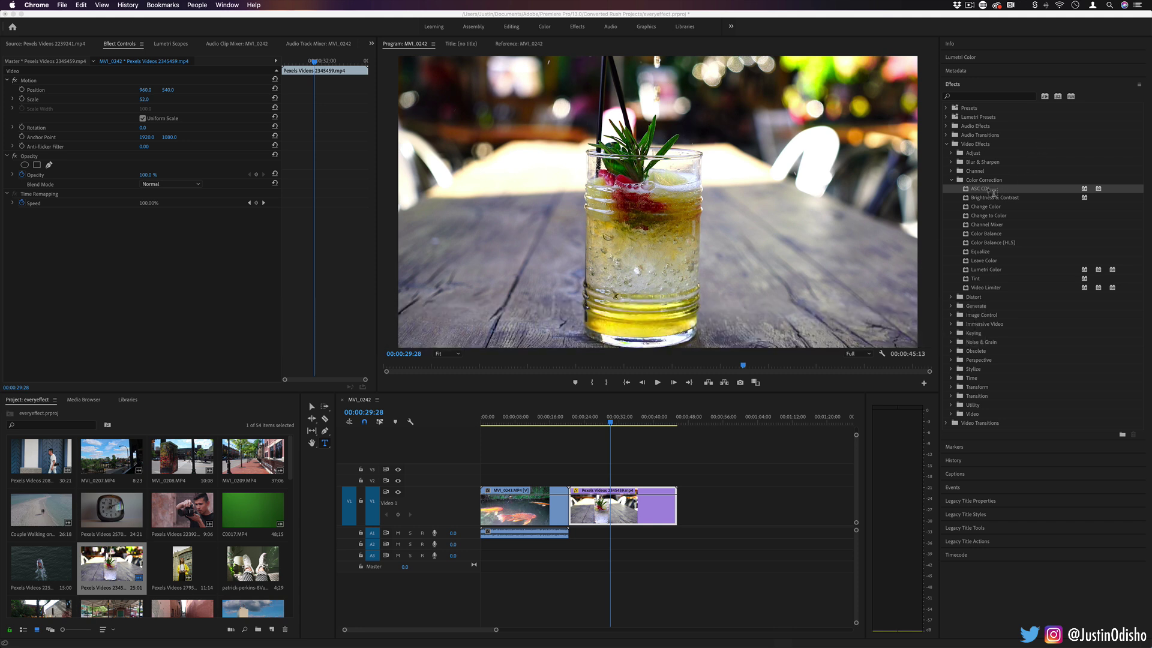
click(990, 191)
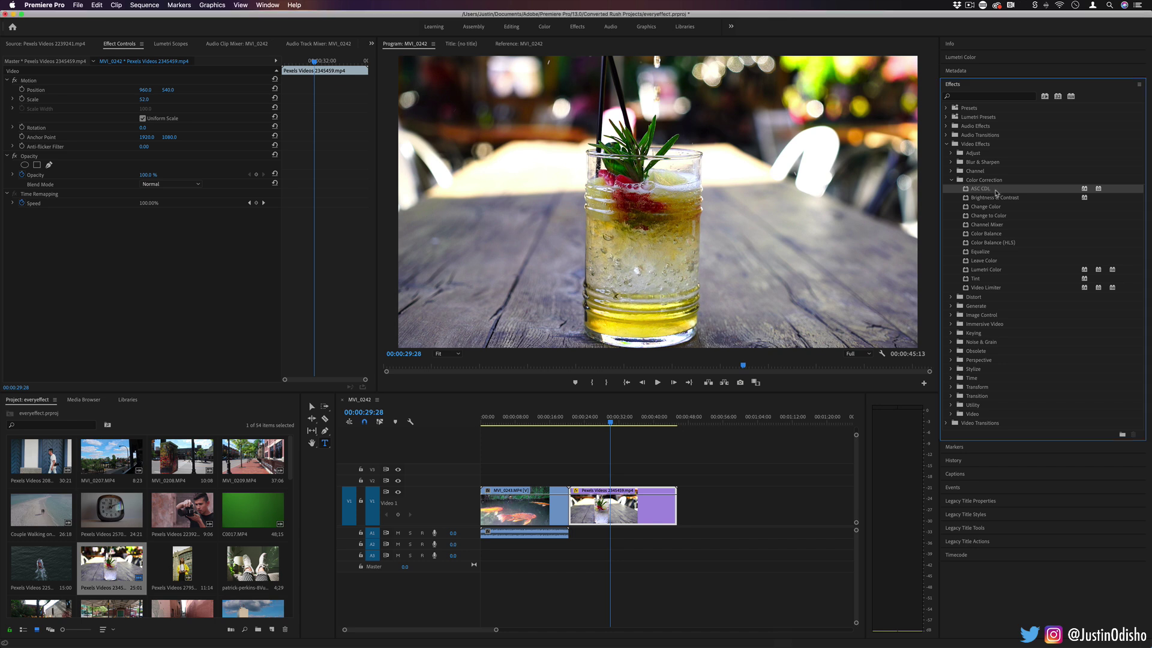
drag(996, 191, 623, 507)
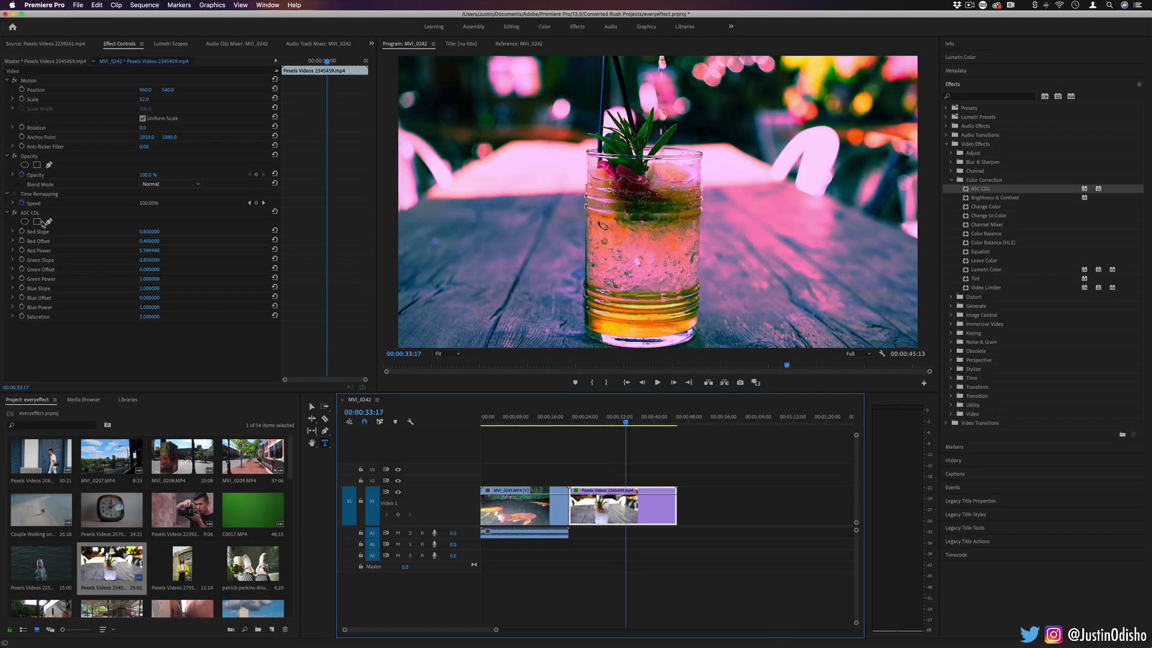
click(31, 214)
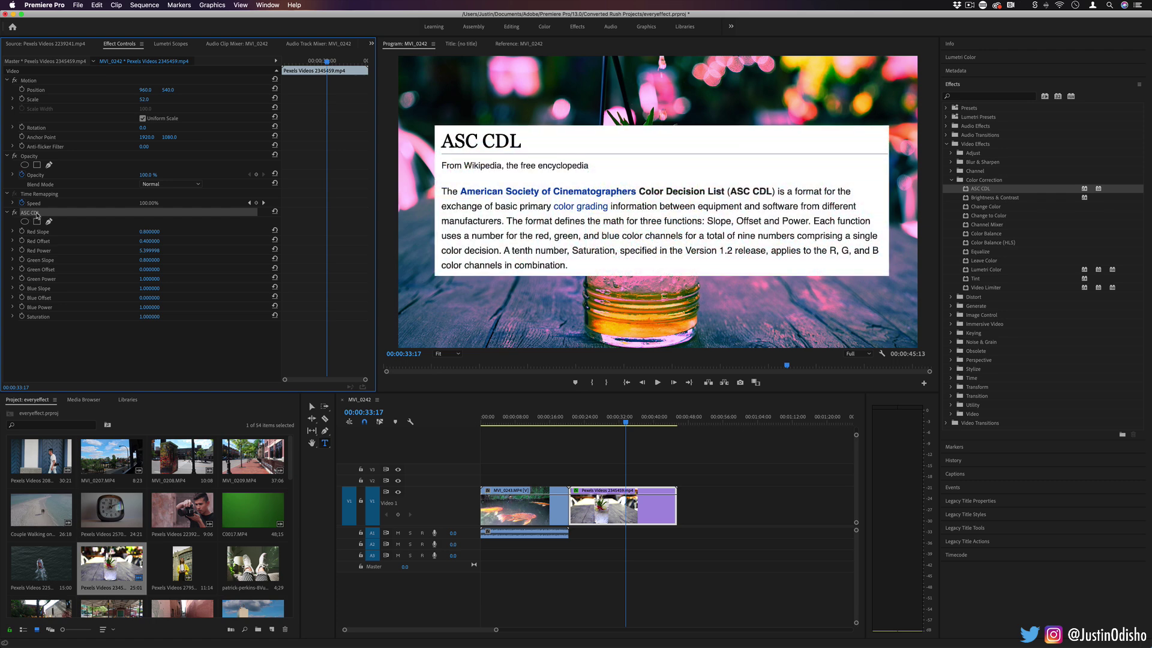
key(Delete)
Apply the Brightness & Contrast effect to the drink clip and try adjusting its values
click(980, 189)
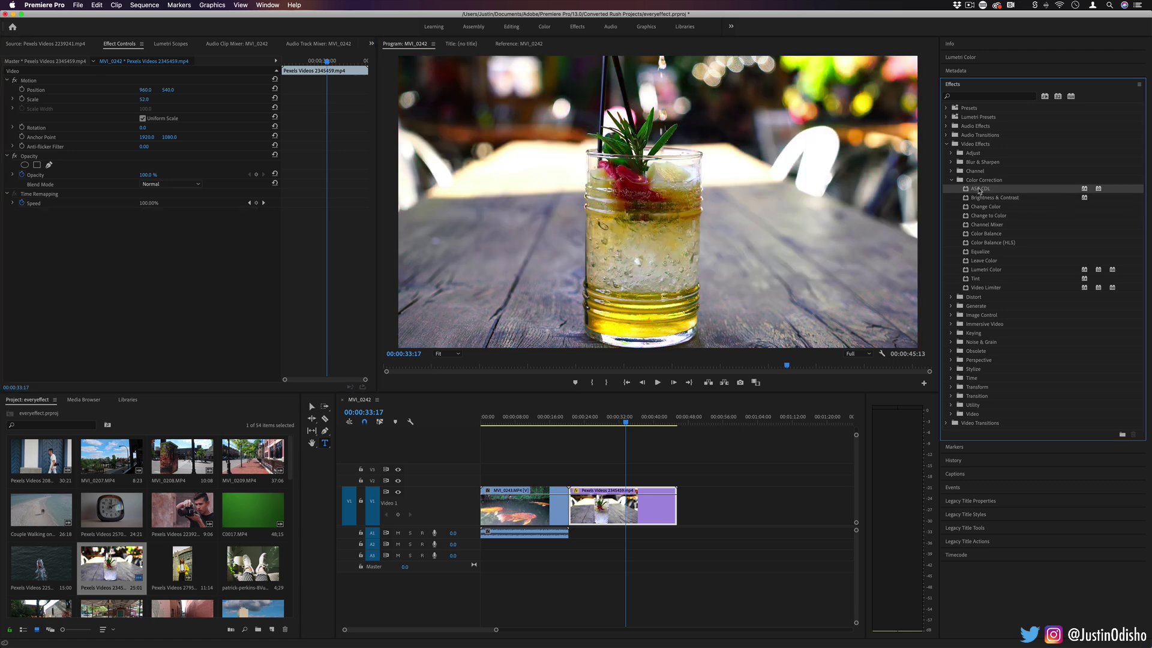
click(988, 198)
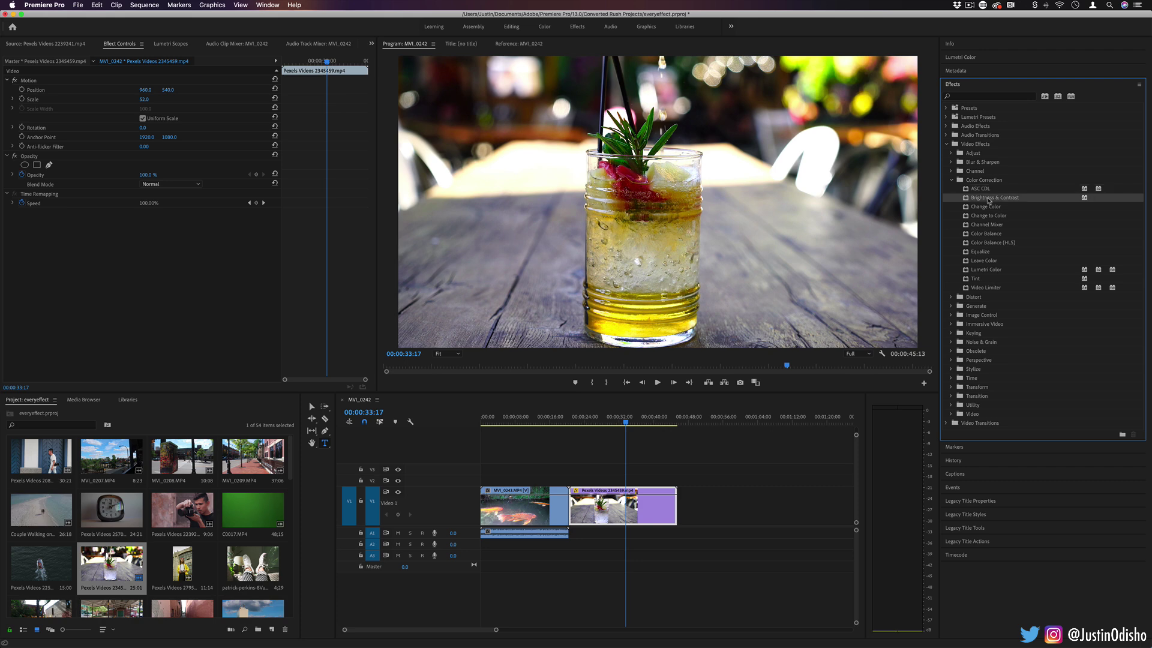
drag(1005, 201, 612, 501)
drag(140, 232, 143, 231)
mouse_move(341, 236)
mouse_down()
mouse_move(300, 235)
mouse_move(318, 235)
mouse_move(336, 277)
mouse_move(351, 258)
mouse_move(372, 258)
mouse_move(341, 258)
mouse_move(336, 240)
mouse_up()
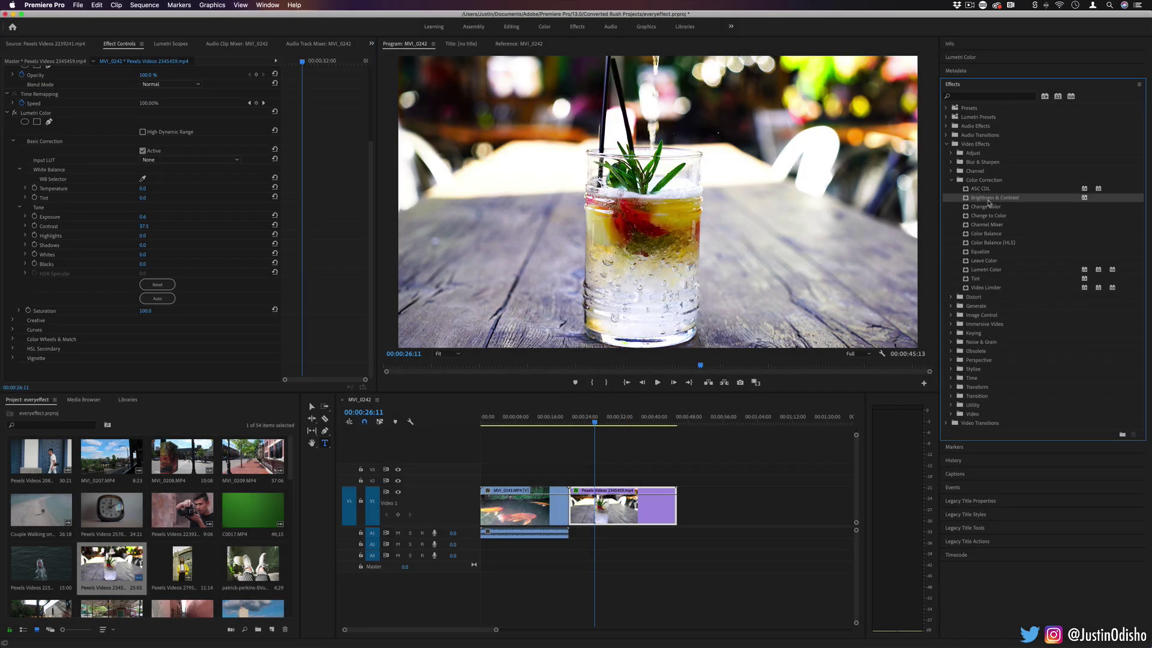
Try animating the Lumetri Color exposure on the drink clip, setting the keyframe at 00:00:29:20 to 2.4, and scrub back through it
click(961, 58)
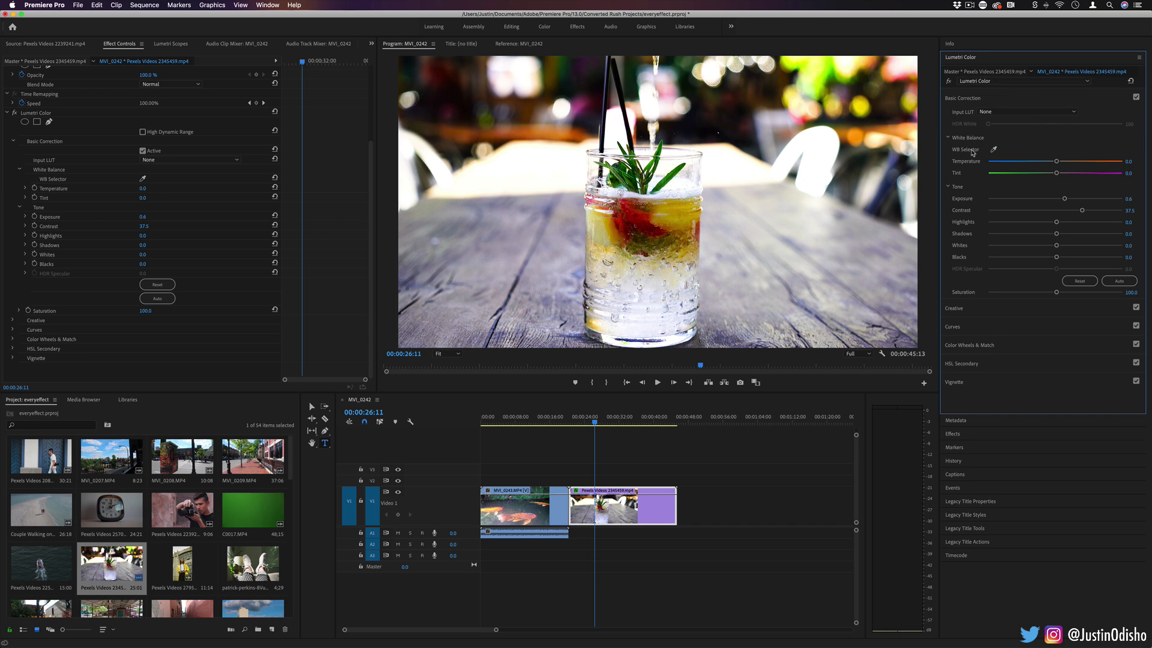
click(962, 61)
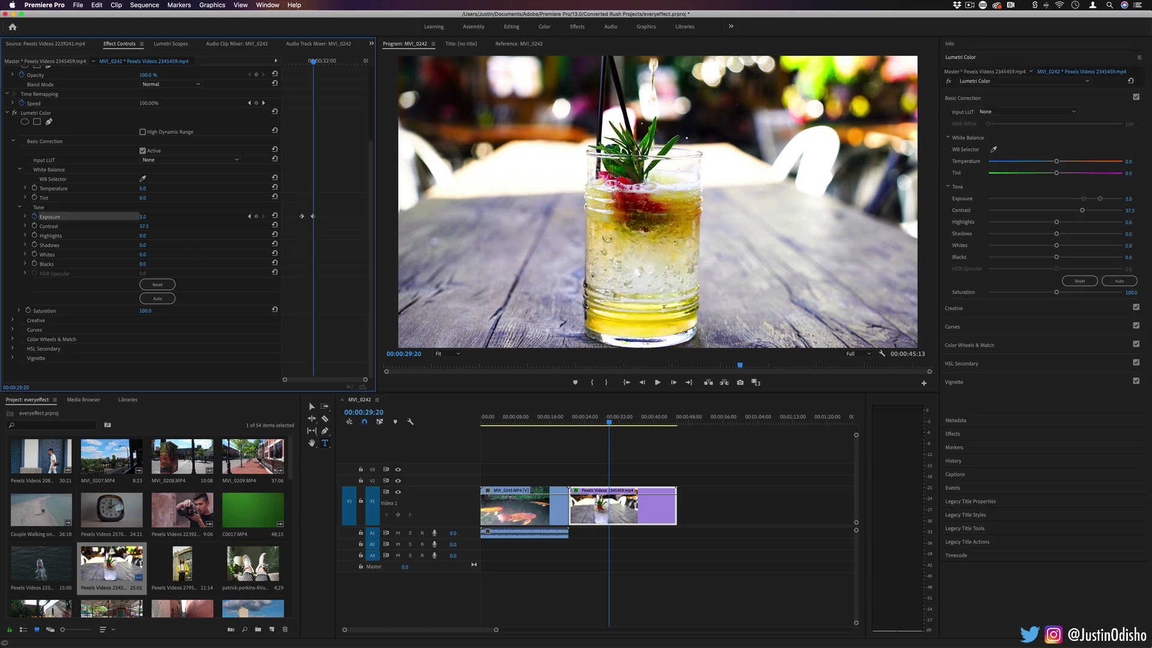
mouse_move(143, 217)
mouse_down()
mouse_move(130, 217)
mouse_move(165, 217)
mouse_up()
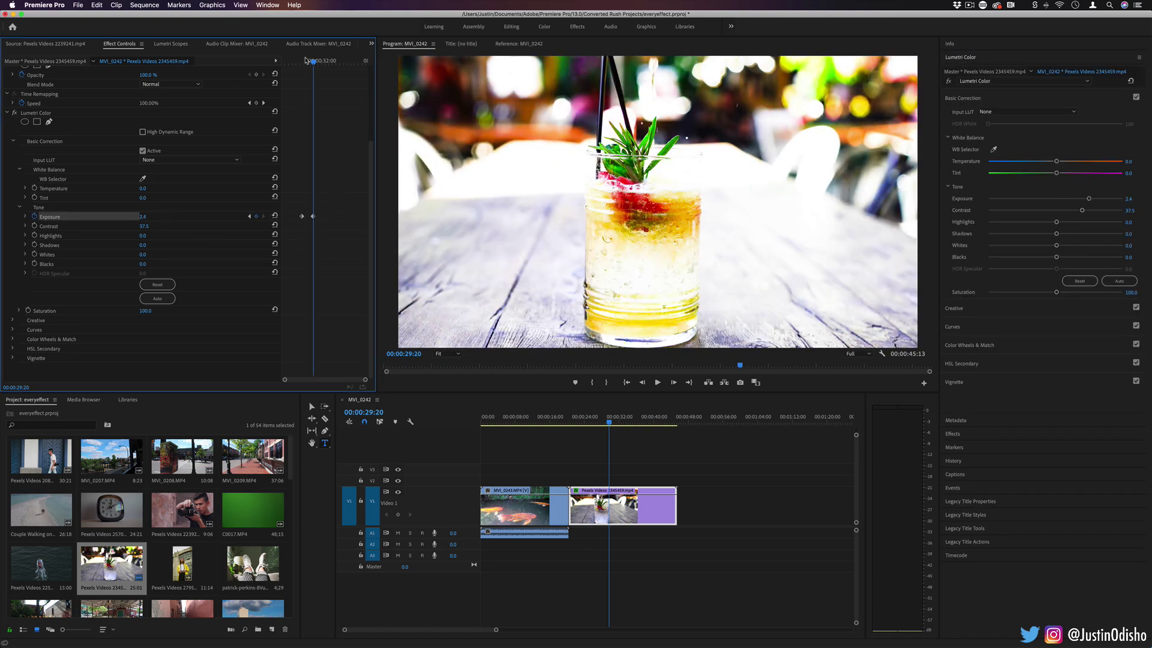
click(305, 61)
drag(305, 62, 306, 62)
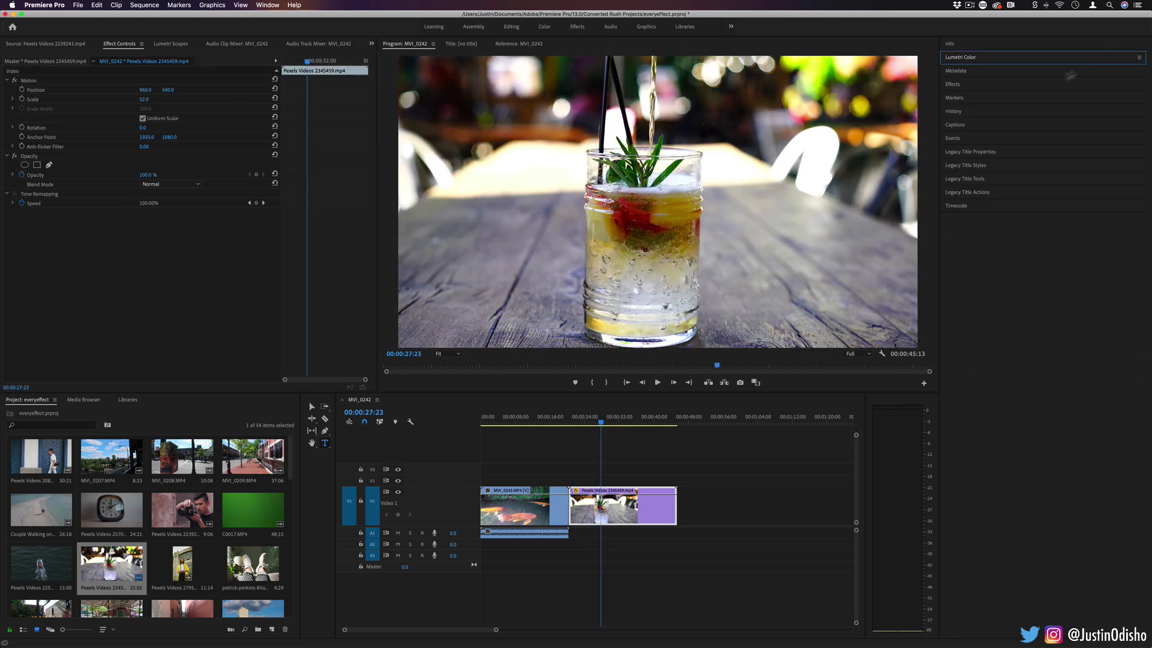
Apply the Change Color effect to the koi pond clip MVI_0243.MP4
click(1010, 82)
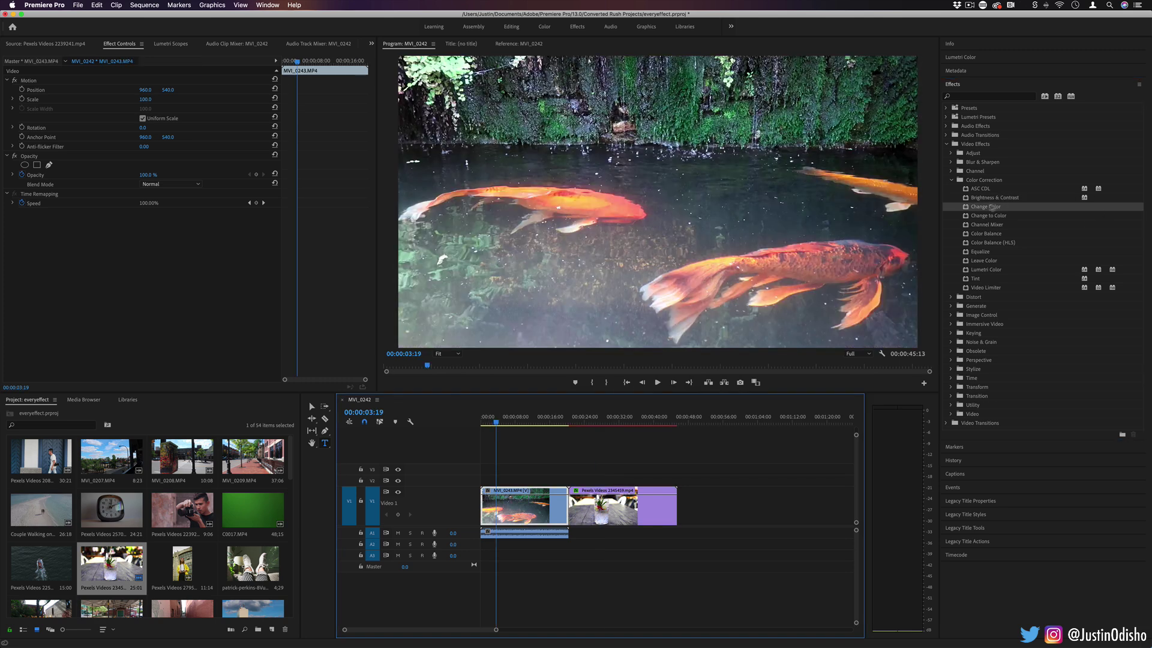
drag(1005, 211, 537, 511)
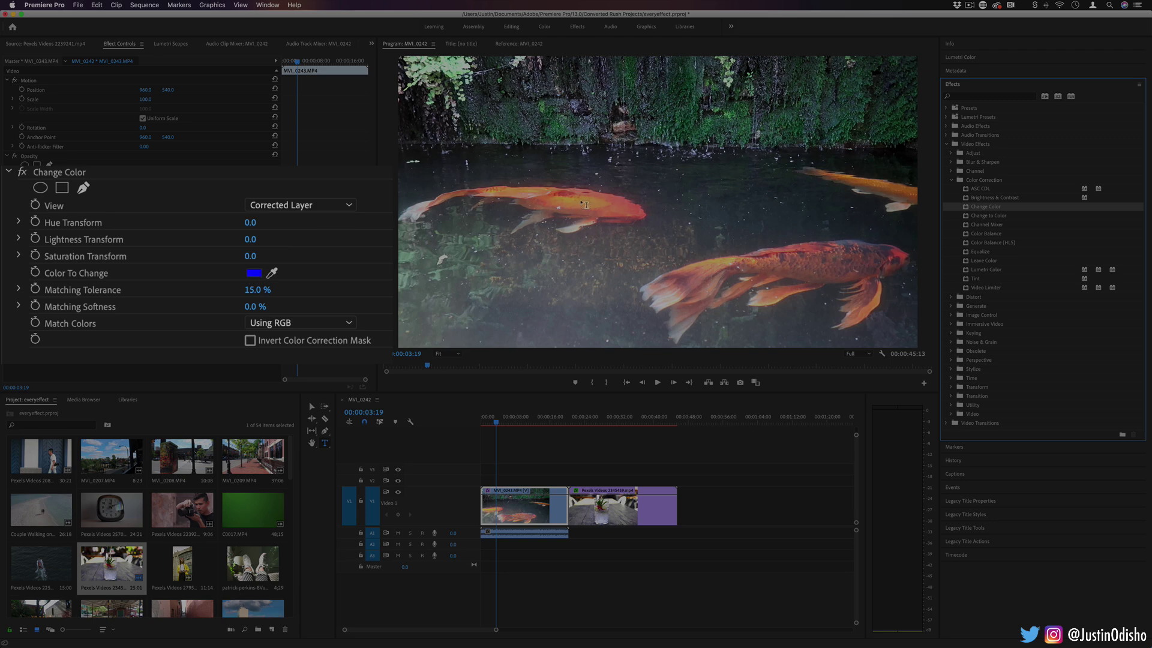
click(255, 274)
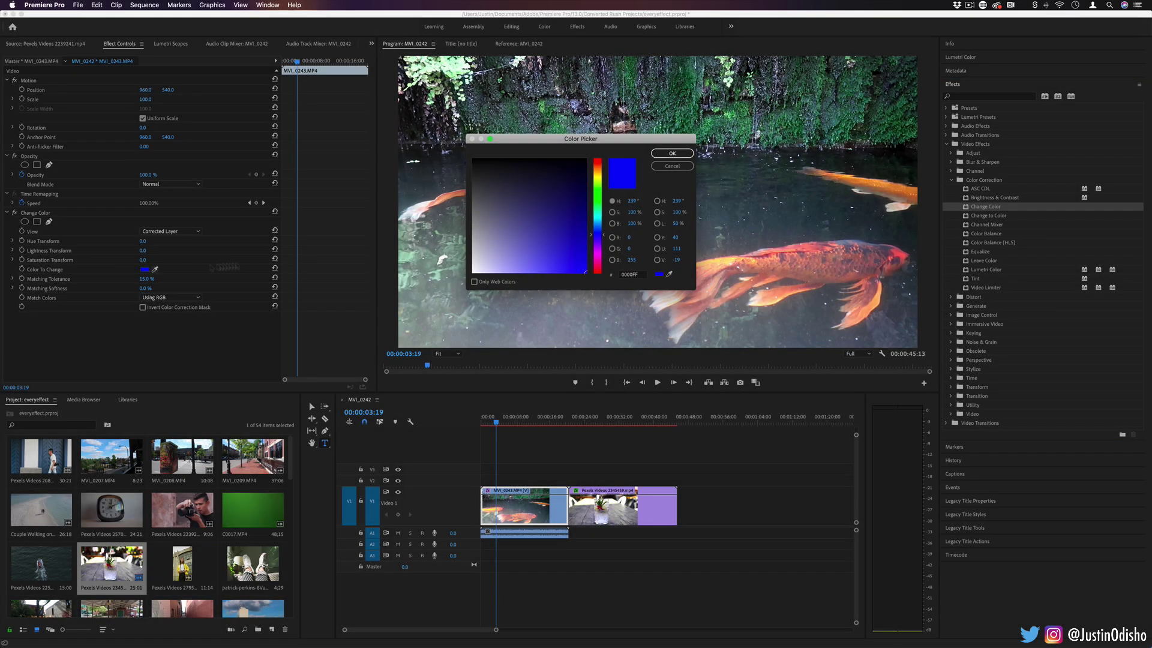
click(599, 166)
click(579, 186)
click(670, 166)
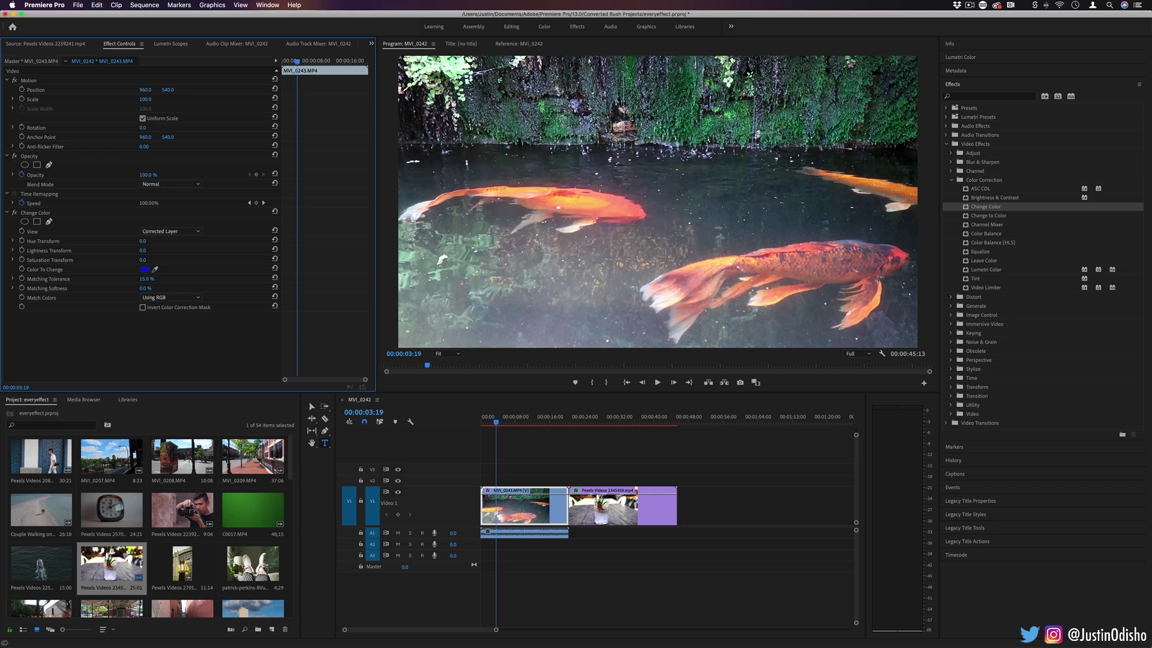
Sample the orange-red body of the upper koi as the Change Color effect's Color To Change
click(154, 269)
click(586, 200)
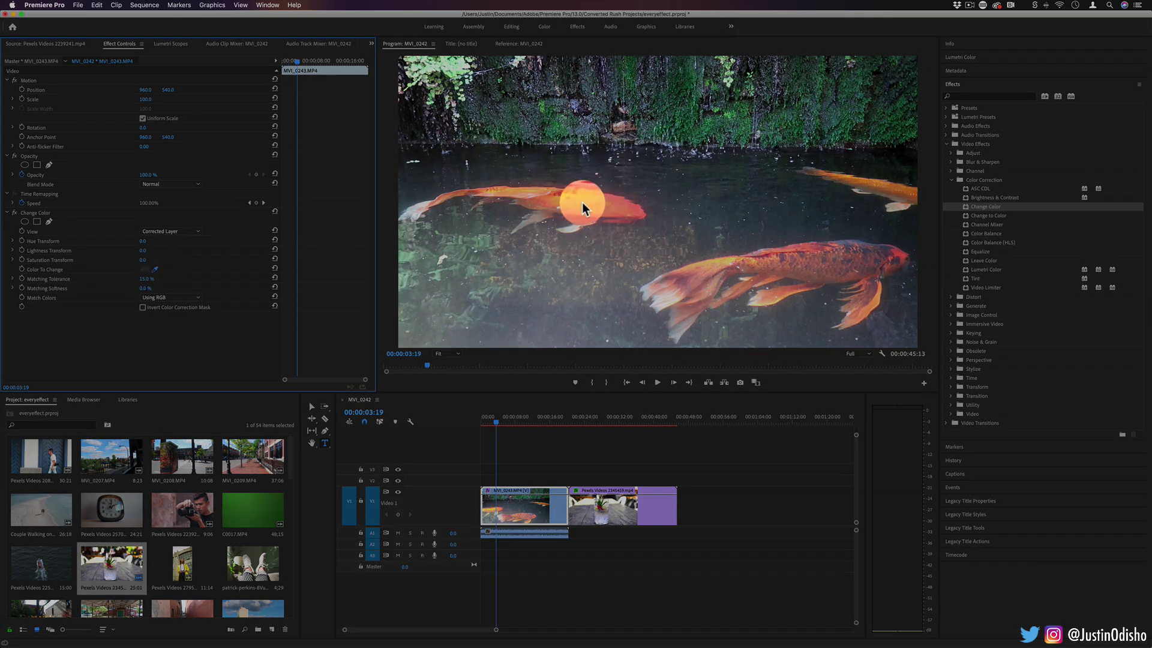
click(154, 269)
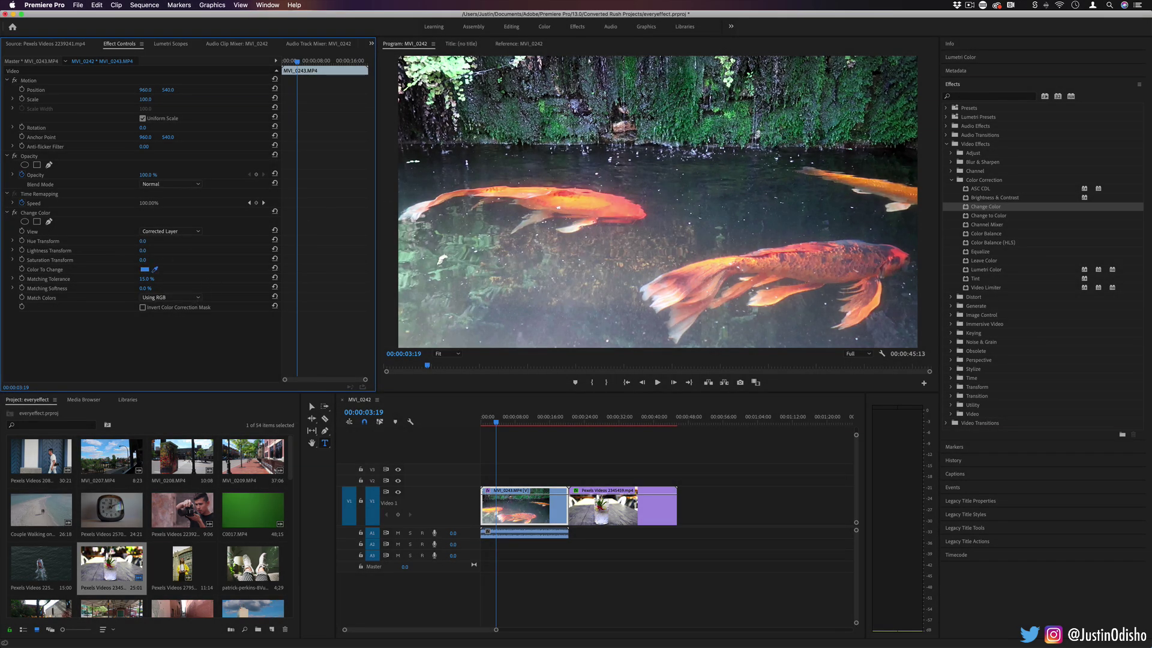
click(621, 202)
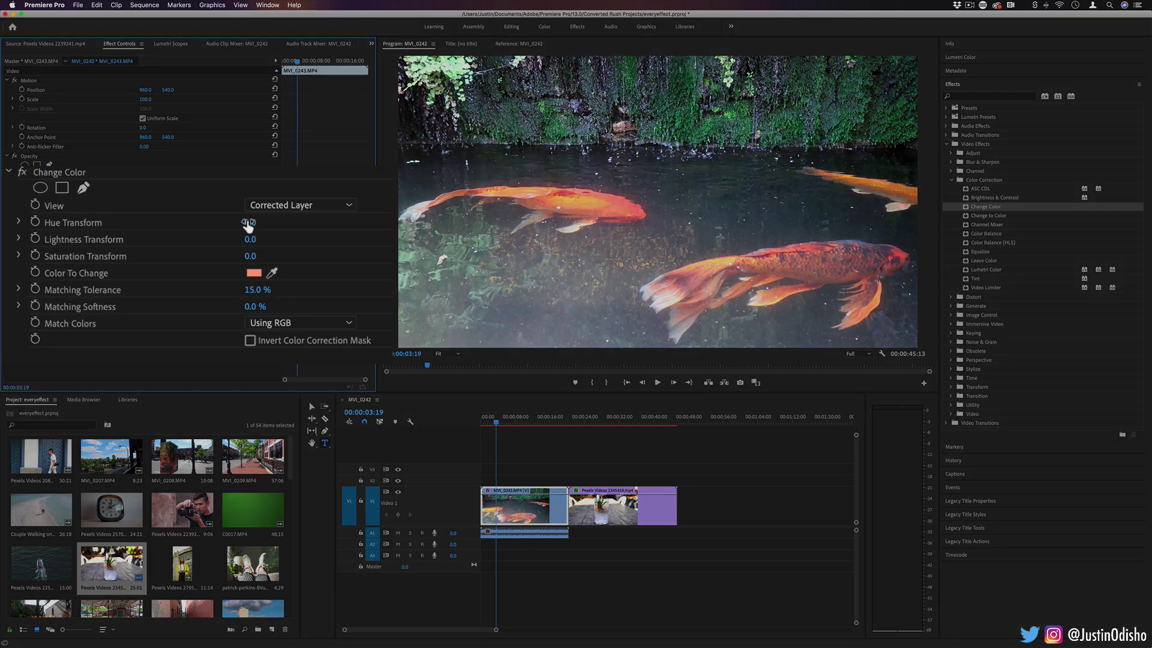
Recolor the koi purple with Hue Transform 246, Matching Tolerance 17% and Matching Softness 16%
drag(248, 225, 393, 223)
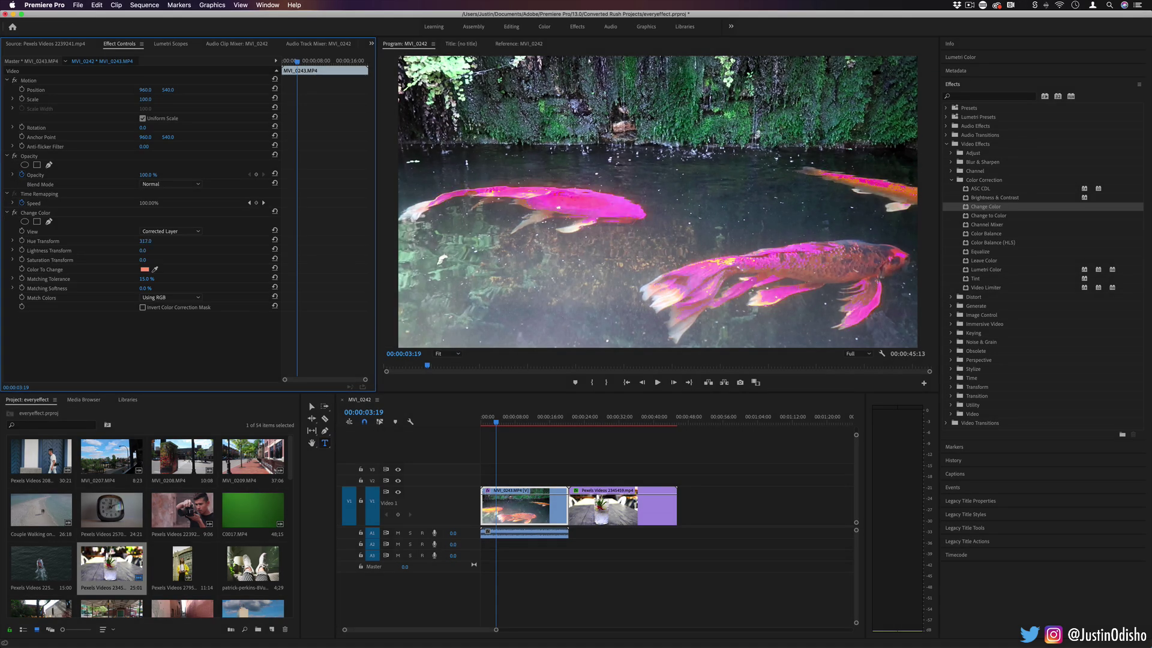
drag(312, 242, 252, 242)
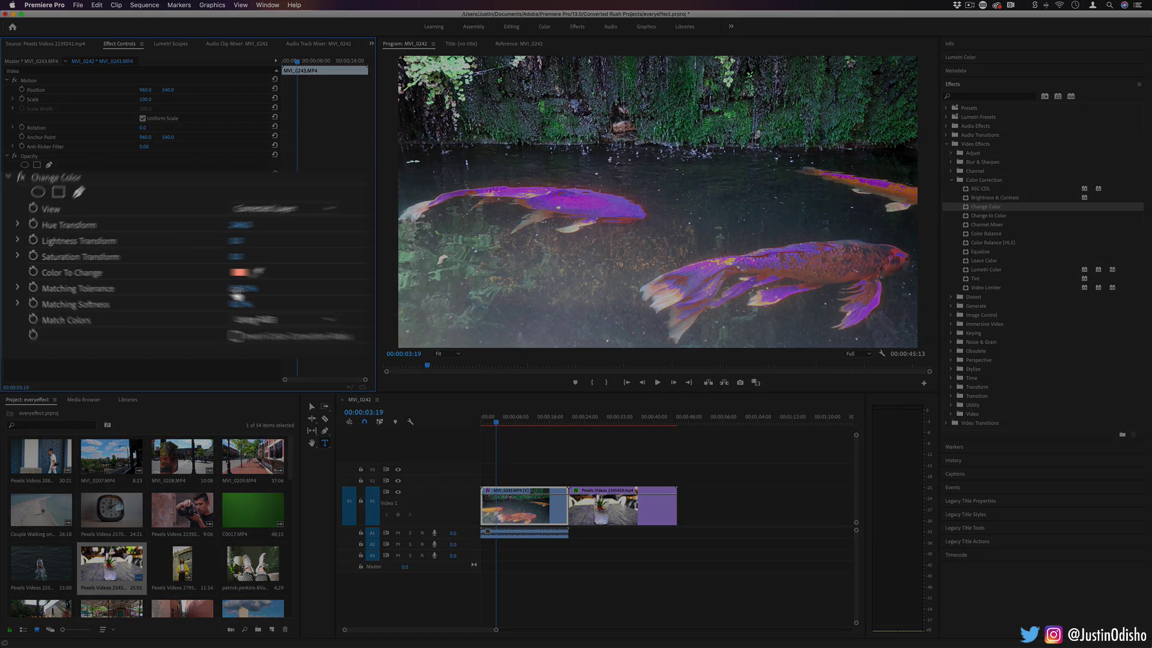
drag(257, 290, 252, 290)
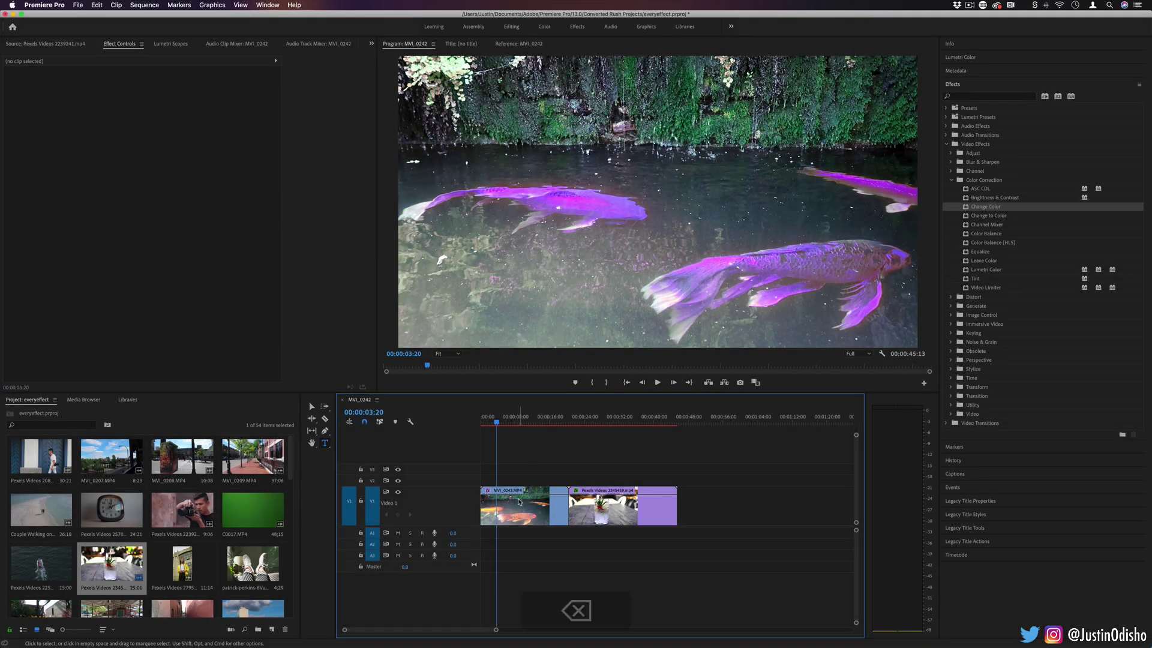
Play back the koi clip and switch the Change Color effect off and on to compare the result with the original
click(520, 504)
key(space)
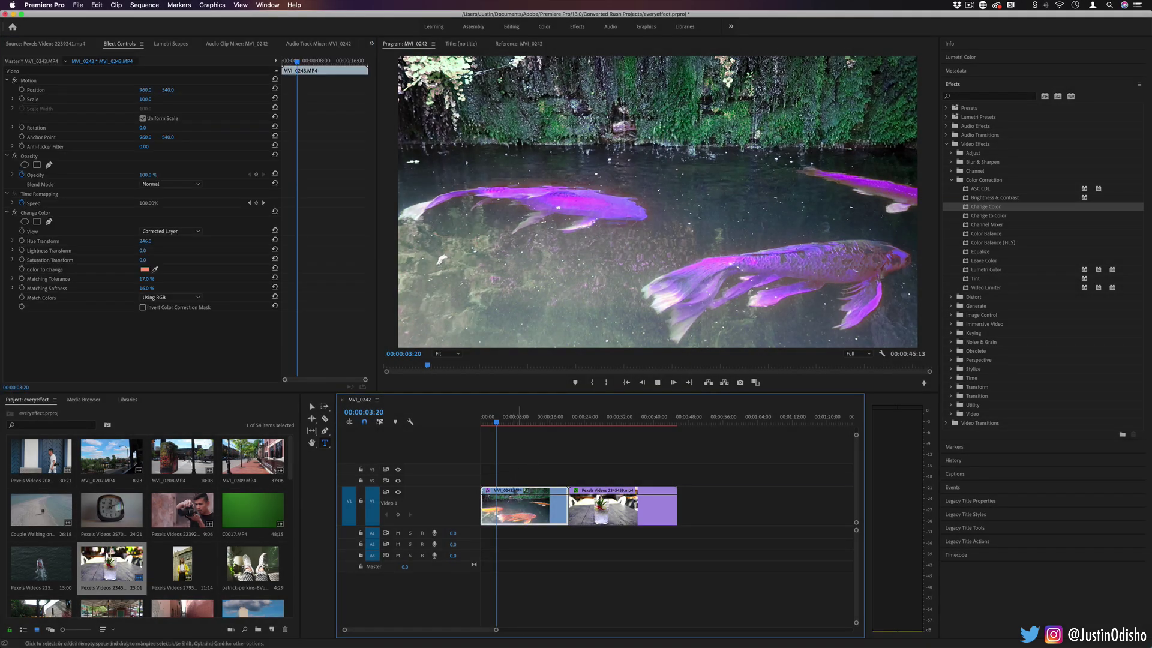
key(space)
click(14, 213)
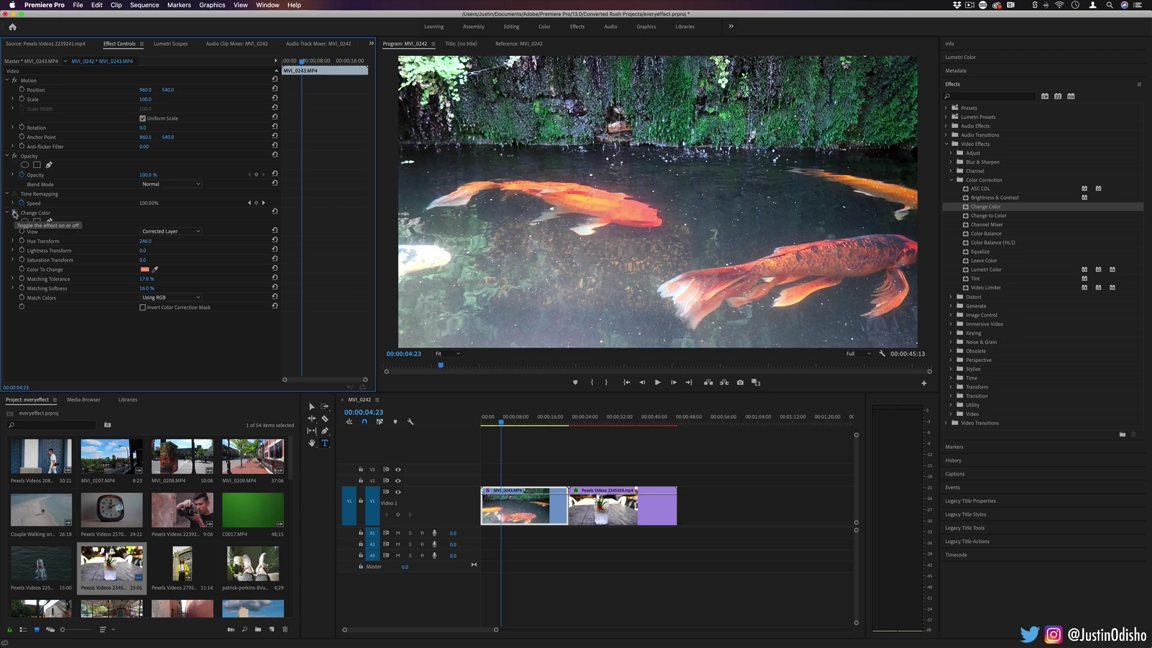
click(14, 213)
key(space)
click(14, 213)
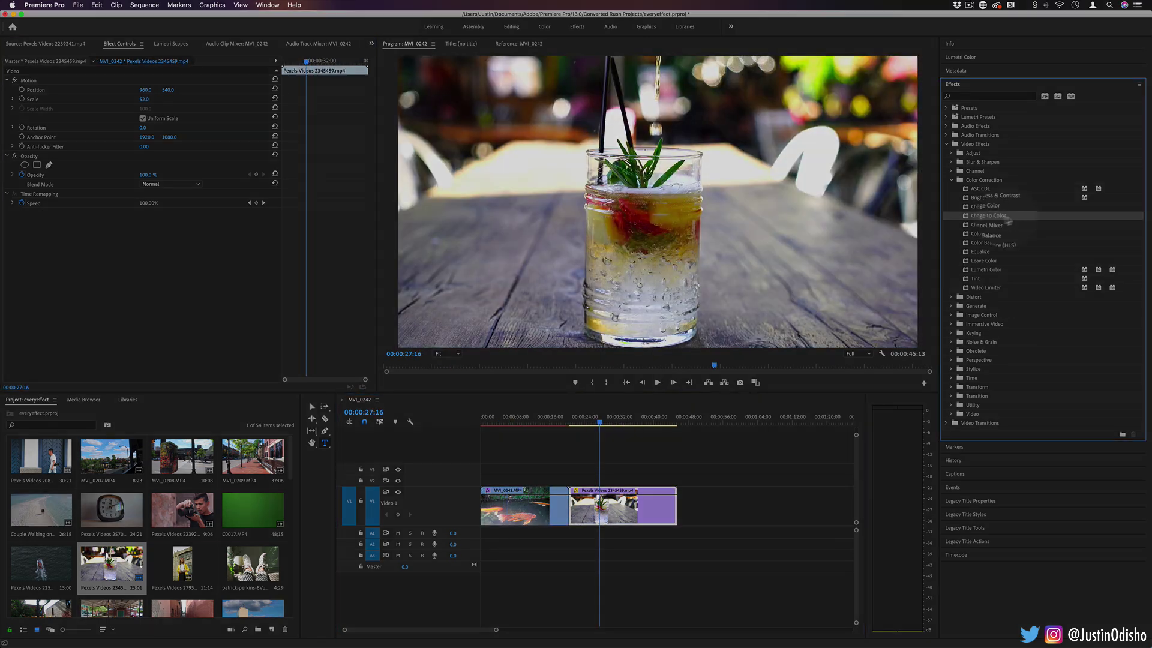
Apply the Change to Color effect to the drink clip and set its From color to red FF0000
drag(988, 215, 617, 504)
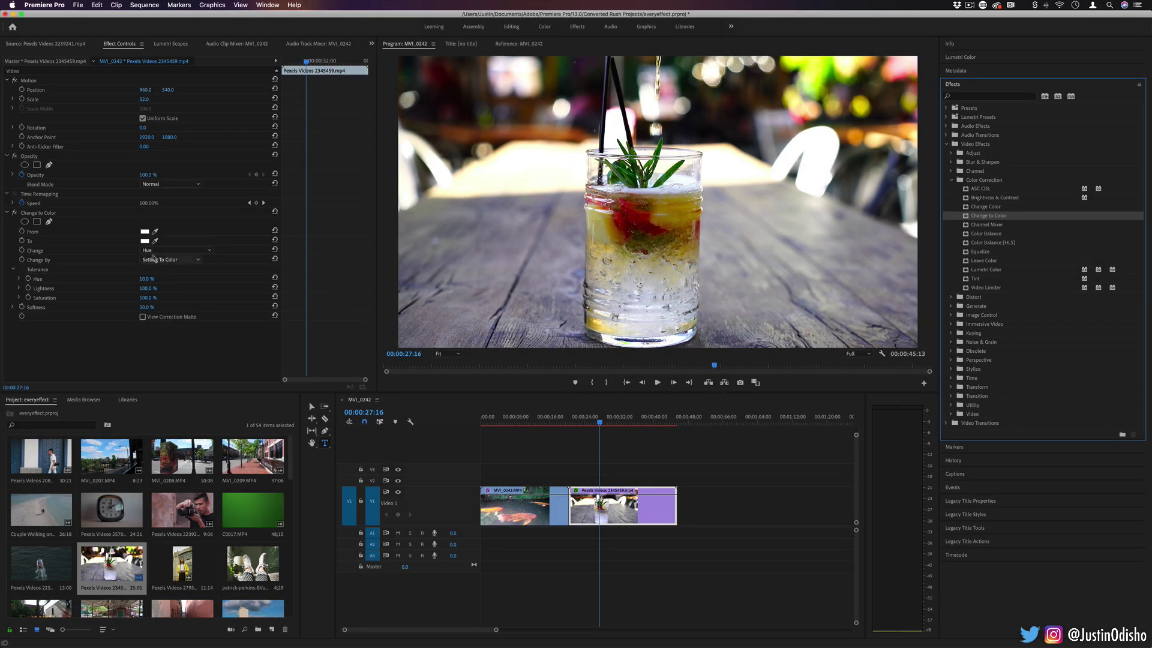
click(145, 231)
drag(541, 133, 508, 256)
click(551, 389)
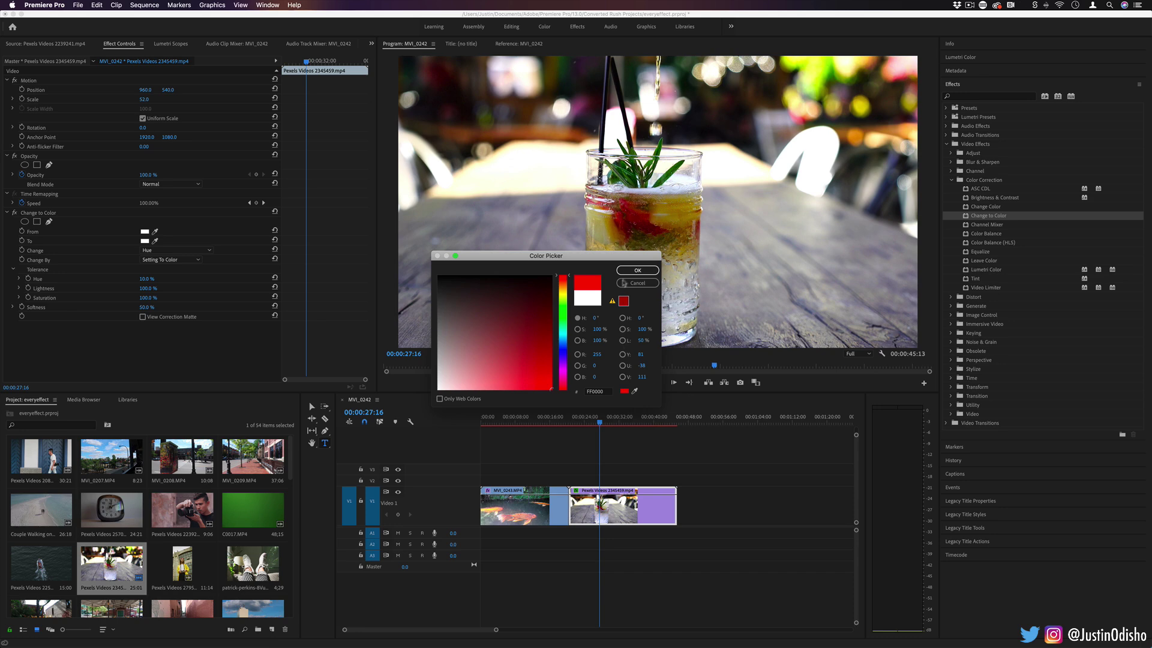
click(638, 271)
Set the To color to blue 0015FF, changing Hue, Lightness & Saturation by Transforming To Color
click(144, 241)
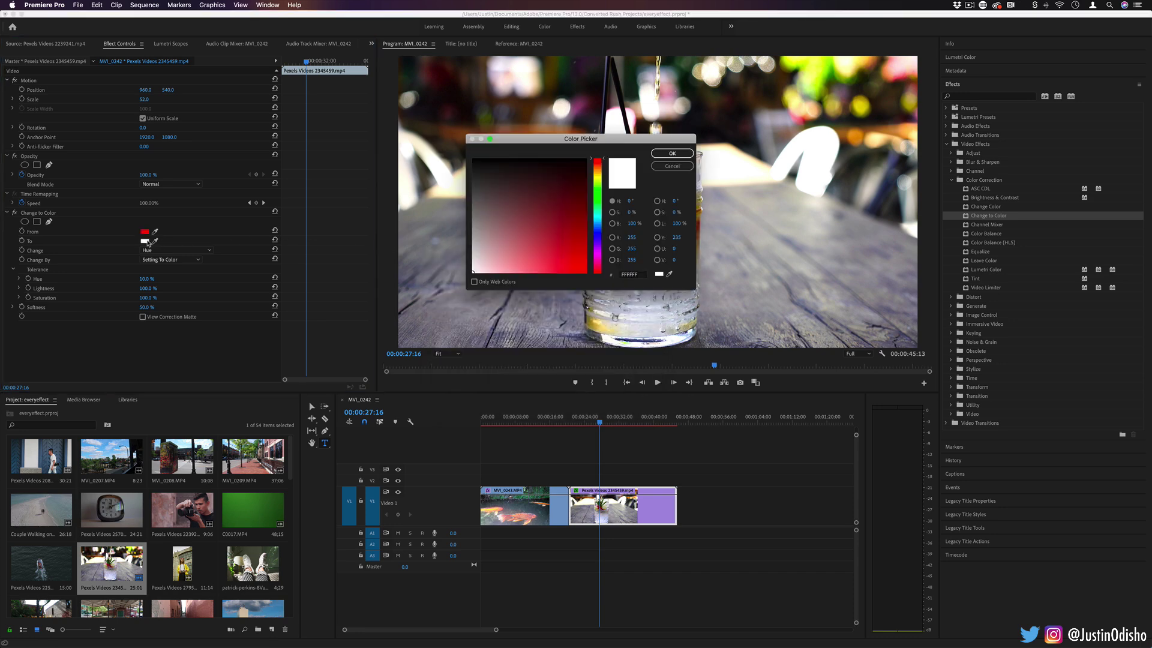
click(597, 233)
click(585, 272)
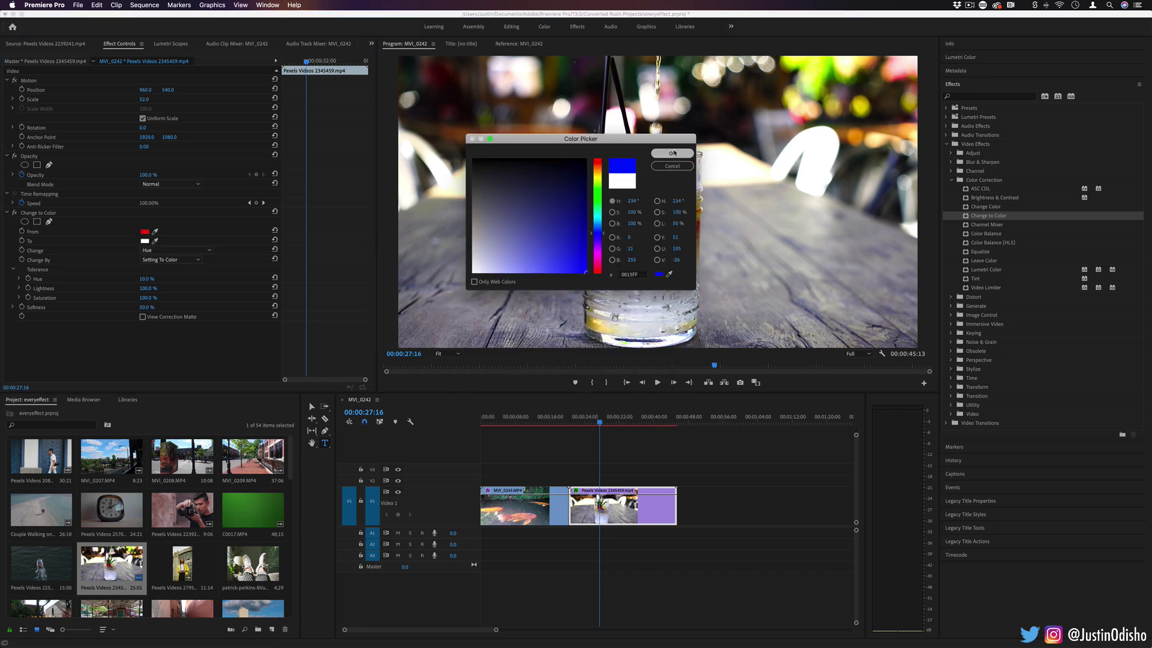
click(672, 153)
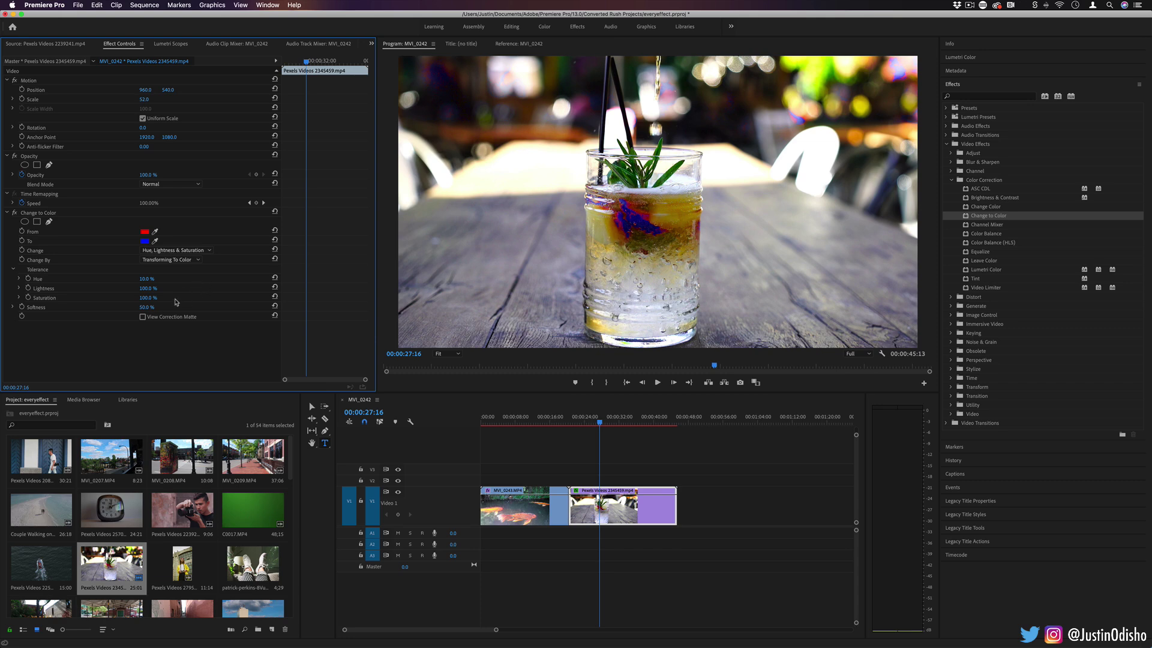
Widen the Change to Color effect's range to a Hue tolerance of 90% and a Softness of 100%
mouse_move(255, 289)
mouse_down()
mouse_move(313, 289)
mouse_move(250, 288)
mouse_move(313, 289)
mouse_move(273, 289)
mouse_up()
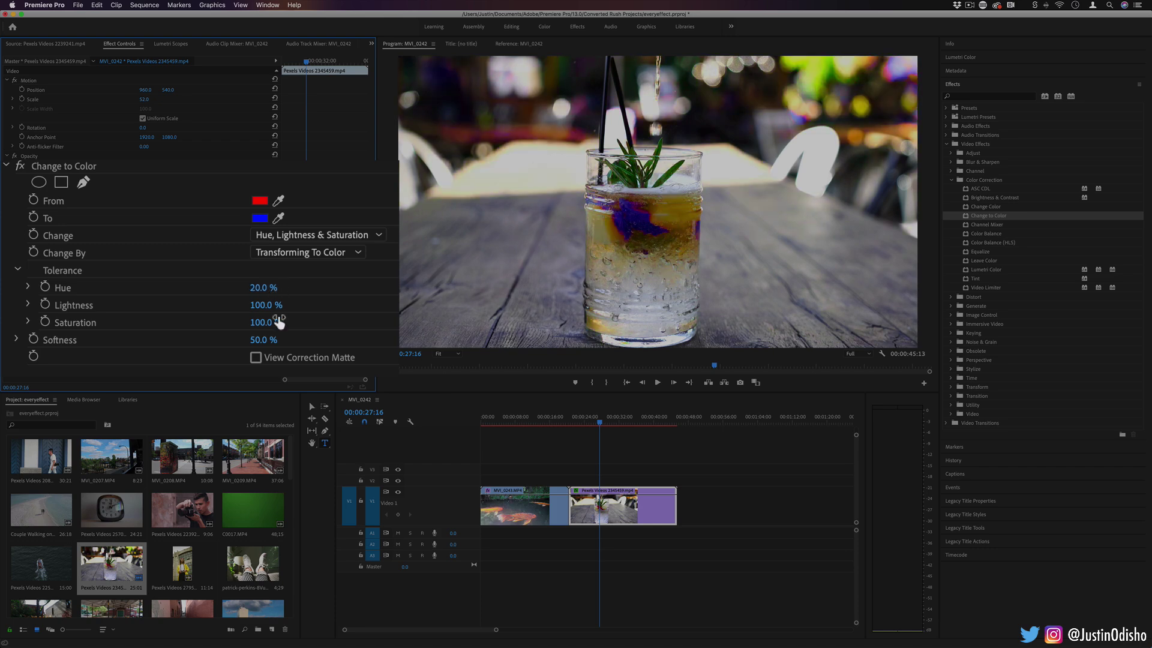
mouse_move(257, 306)
mouse_down()
mouse_move(197, 306)
mouse_move(257, 306)
mouse_up()
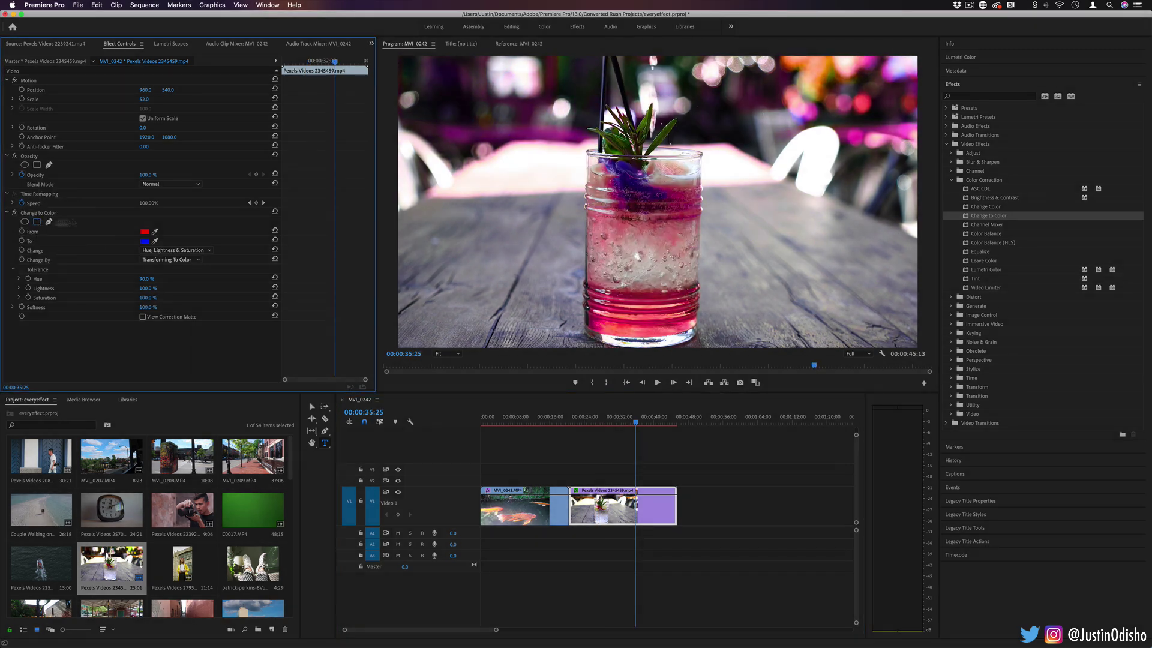
Mask the Change to Color effect with a rectangle around the whole drink glass, feathered by about 159
click(37, 222)
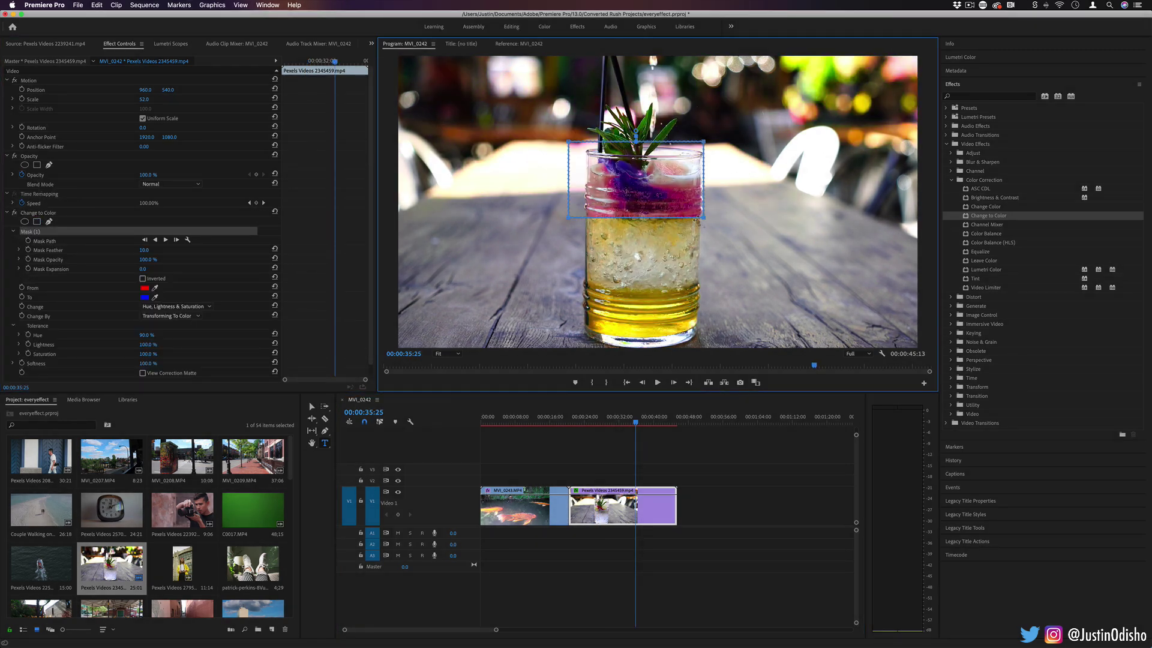
drag(704, 218, 700, 332)
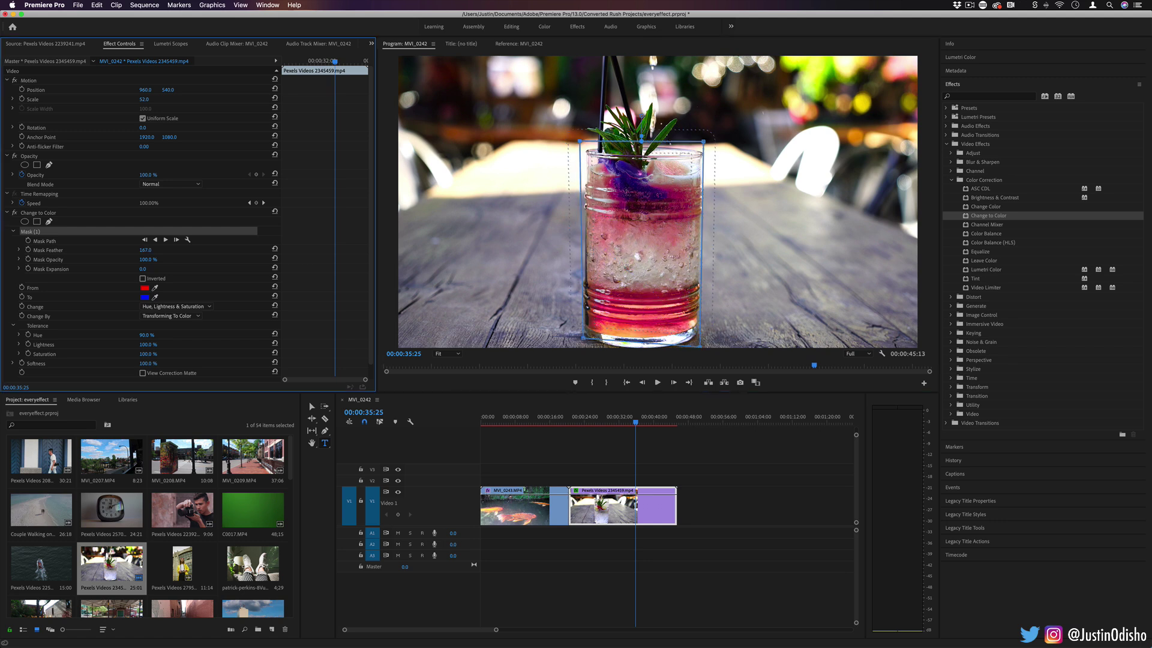
click(679, 454)
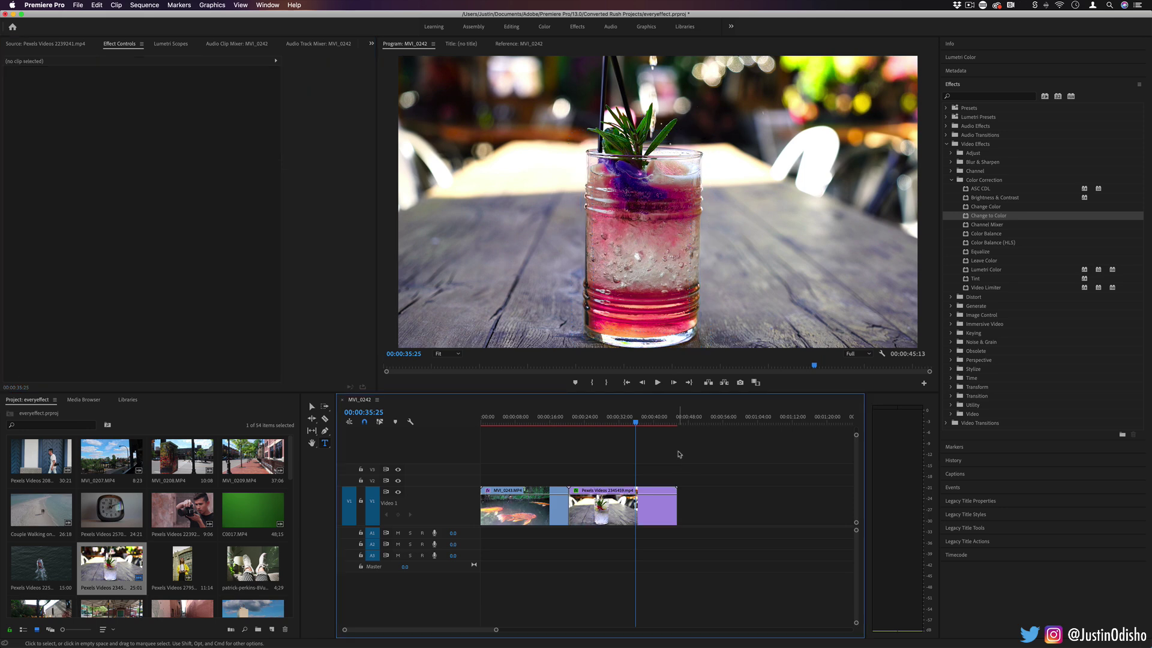
Switch the drink clip's Change to Color effect off and on to compare the masked result with the original
click(643, 507)
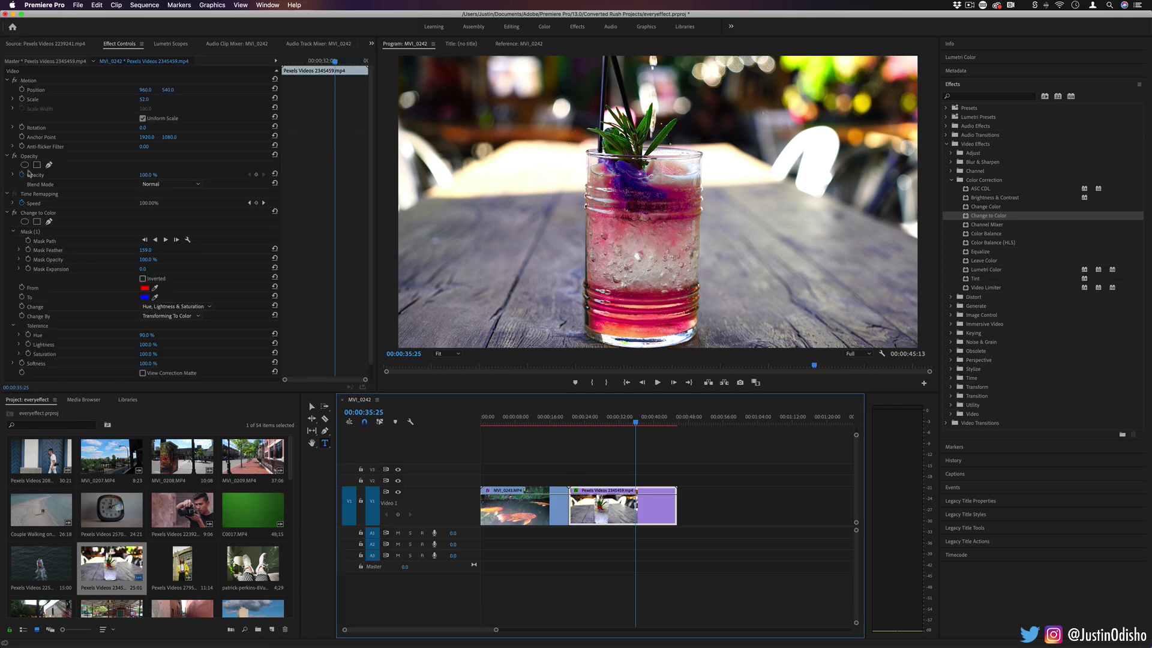
click(14, 213)
click(15, 213)
click(14, 213)
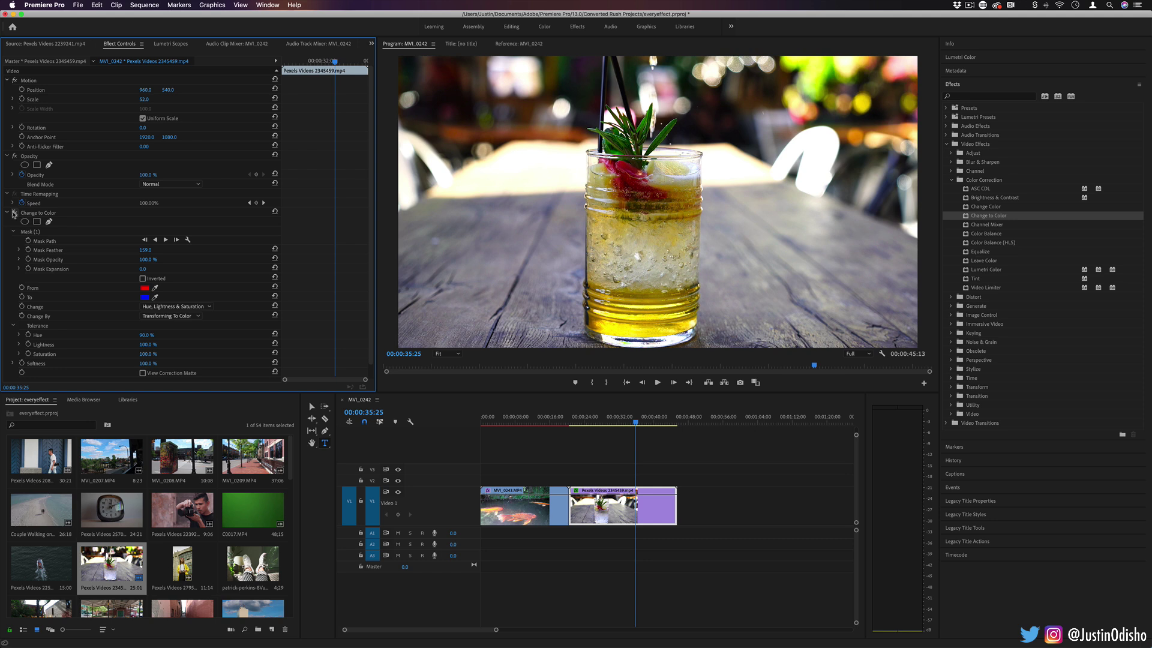
click(14, 213)
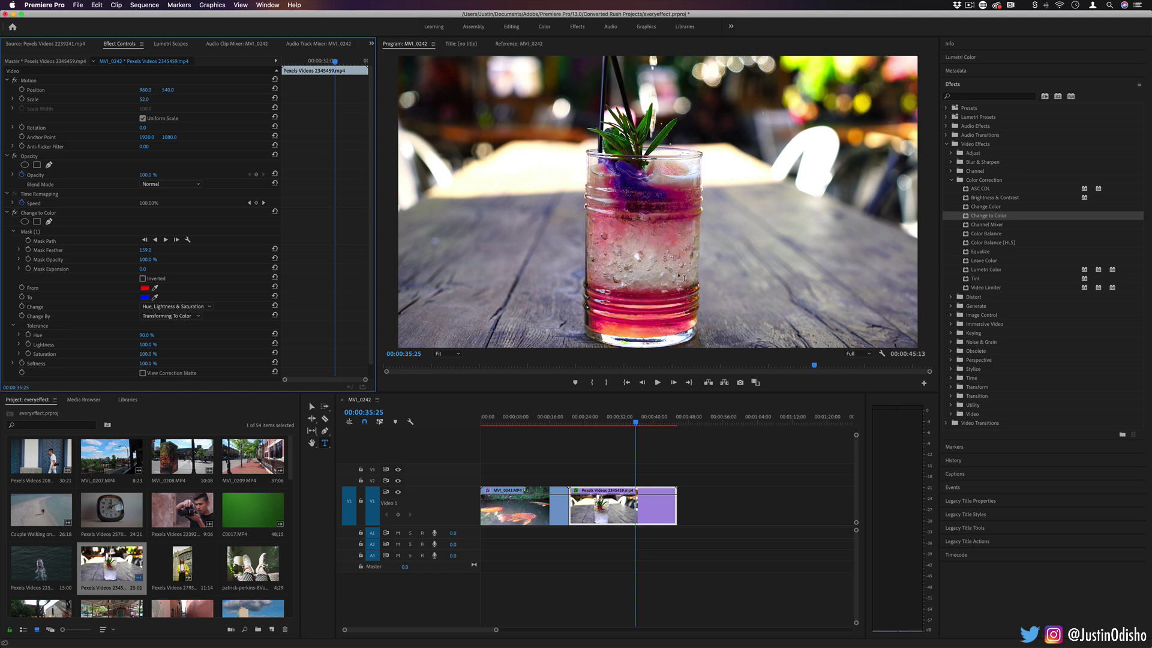
Change the Change to Color effect's From color to a saturated green of about 115° hue and scrub through the drink clip
click(144, 287)
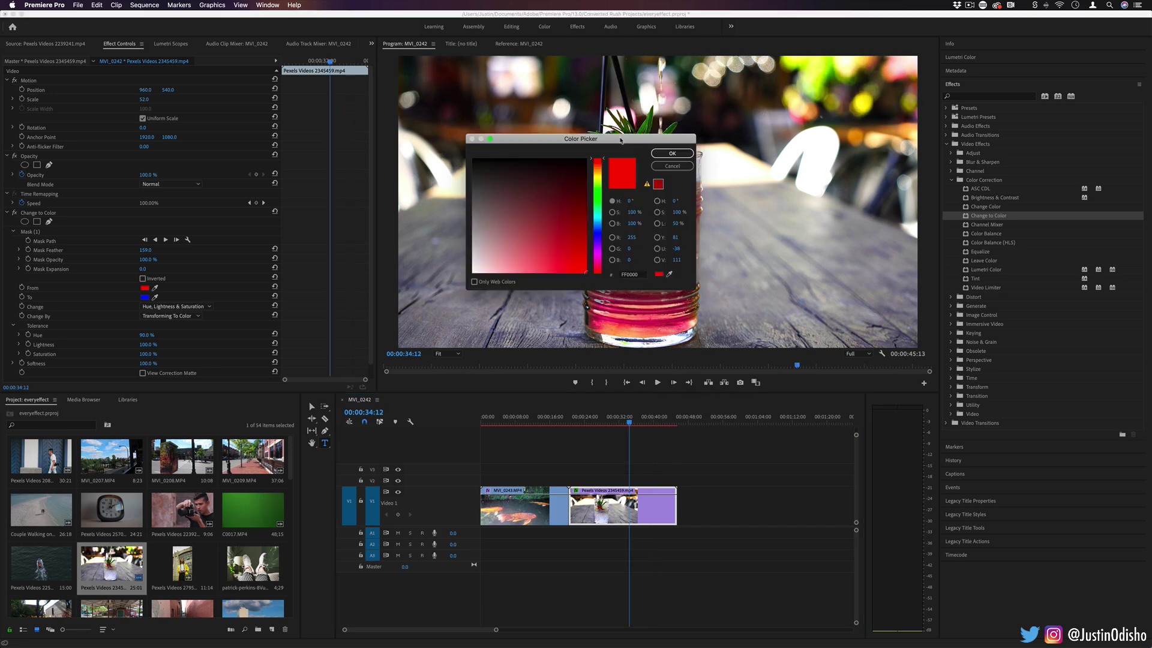
drag(620, 140, 858, 238)
drag(807, 339, 721, 279)
click(833, 295)
click(807, 310)
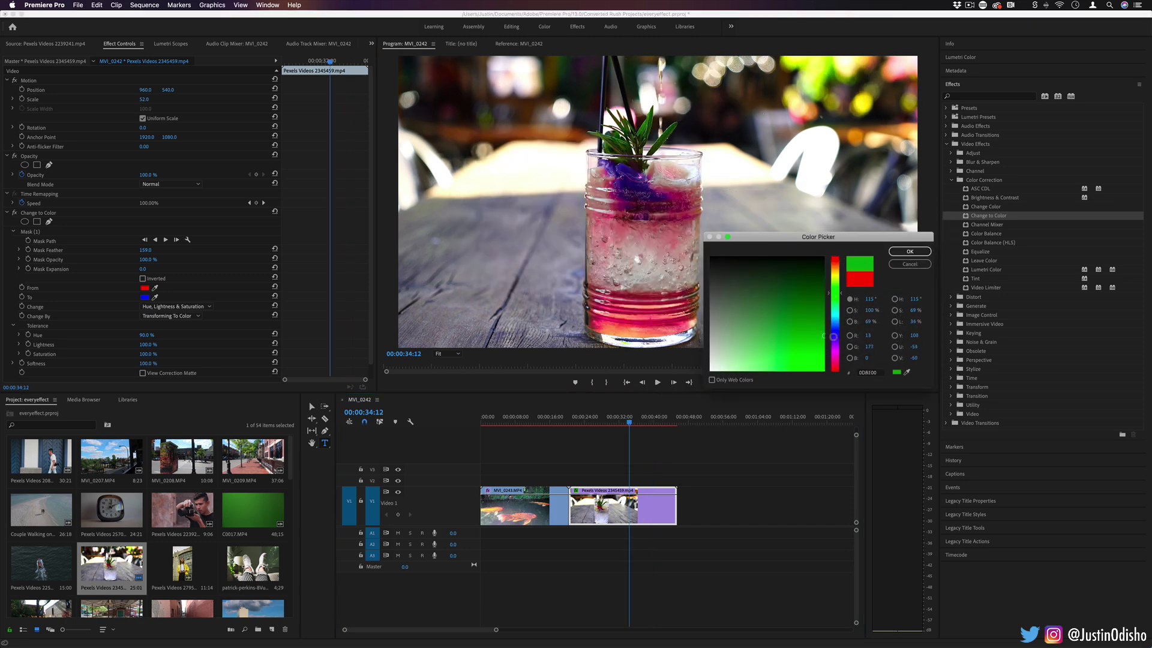
click(909, 251)
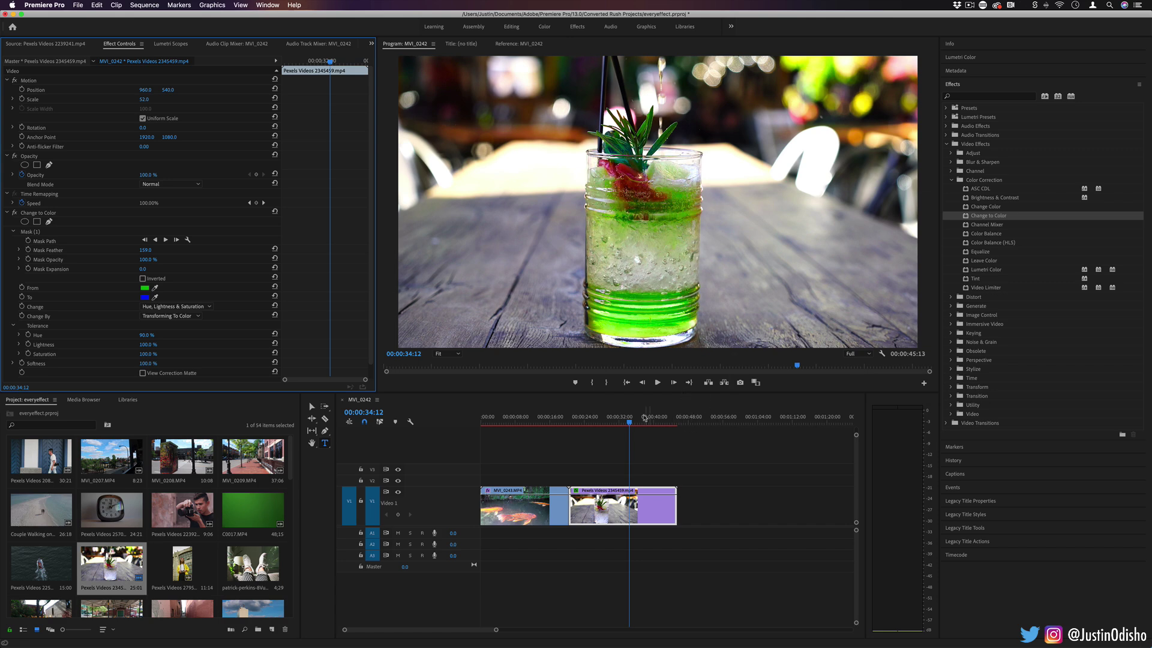
drag(647, 418, 619, 417)
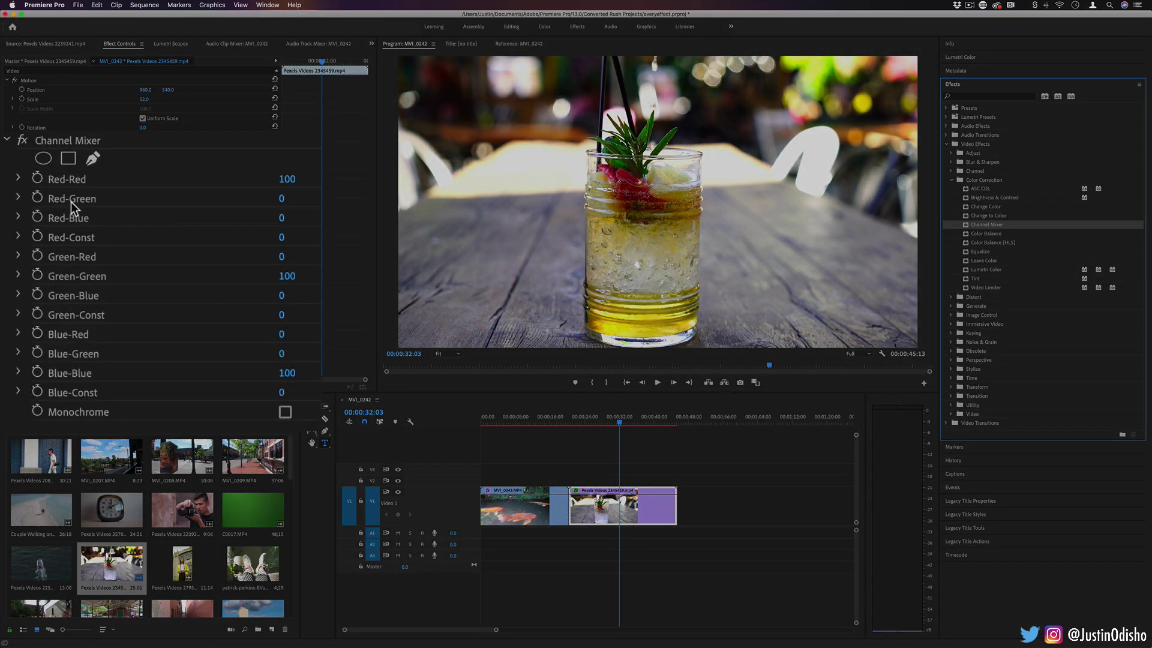
Adjust the drink clip's Channel Mixer to Red-Red 114, Red-Green -3, Red-Blue 25, Green-Blue 25, Blue-Green 10 and Blue-Blue 110
click(75, 180)
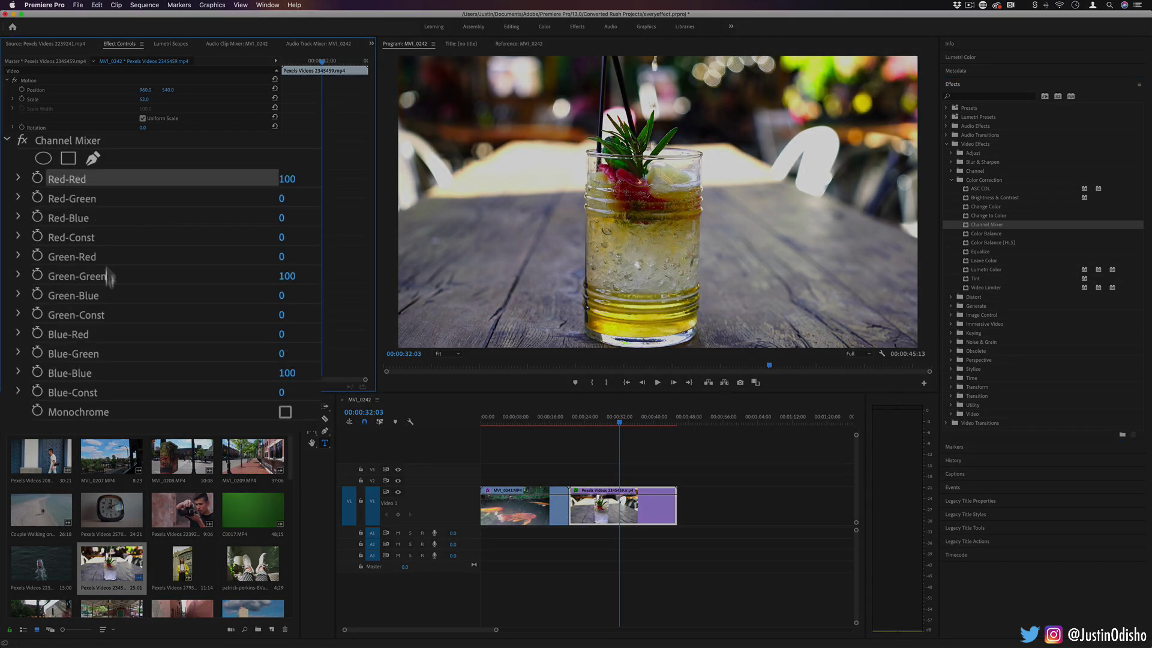
click(95, 205)
click(94, 181)
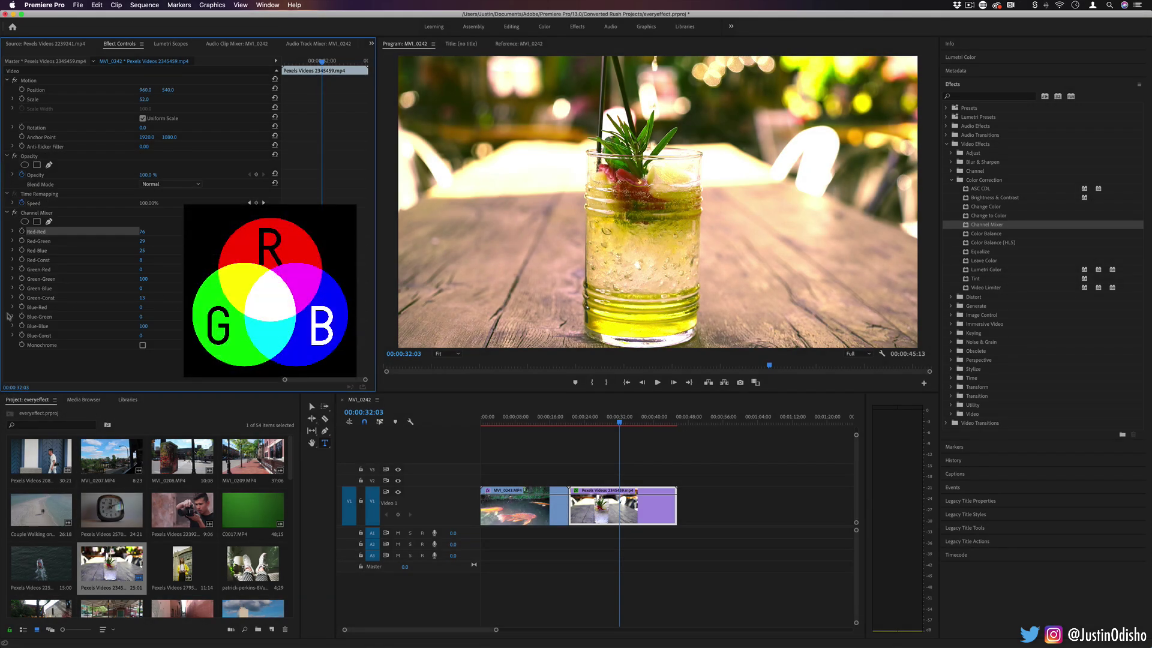
click(35, 327)
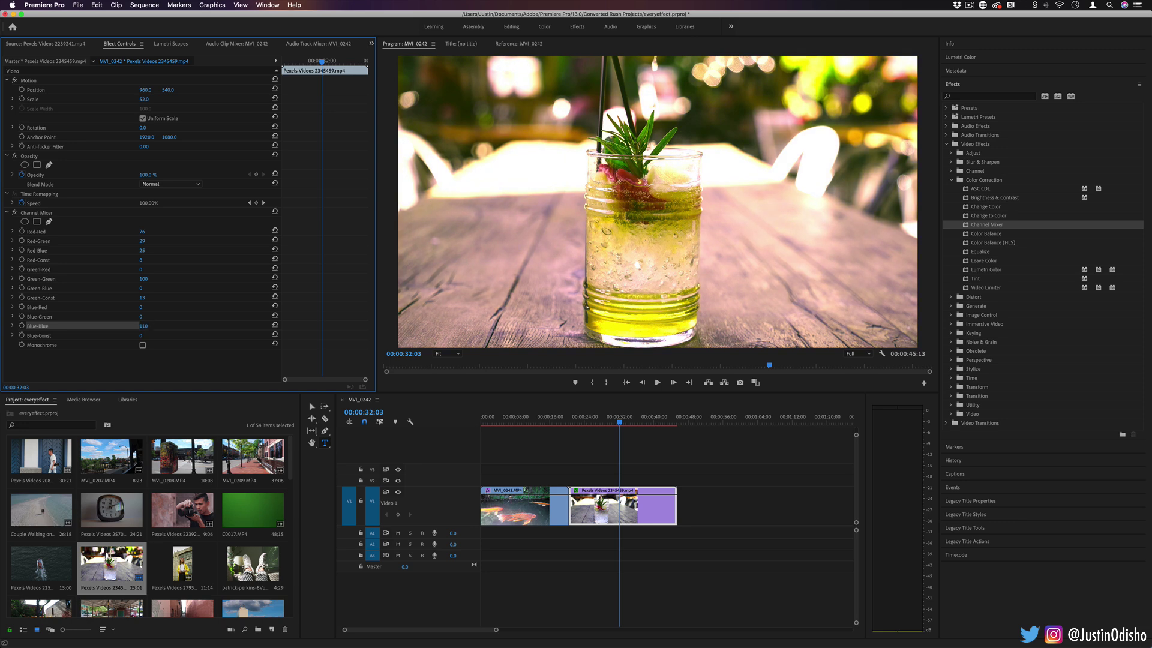
click(144, 308)
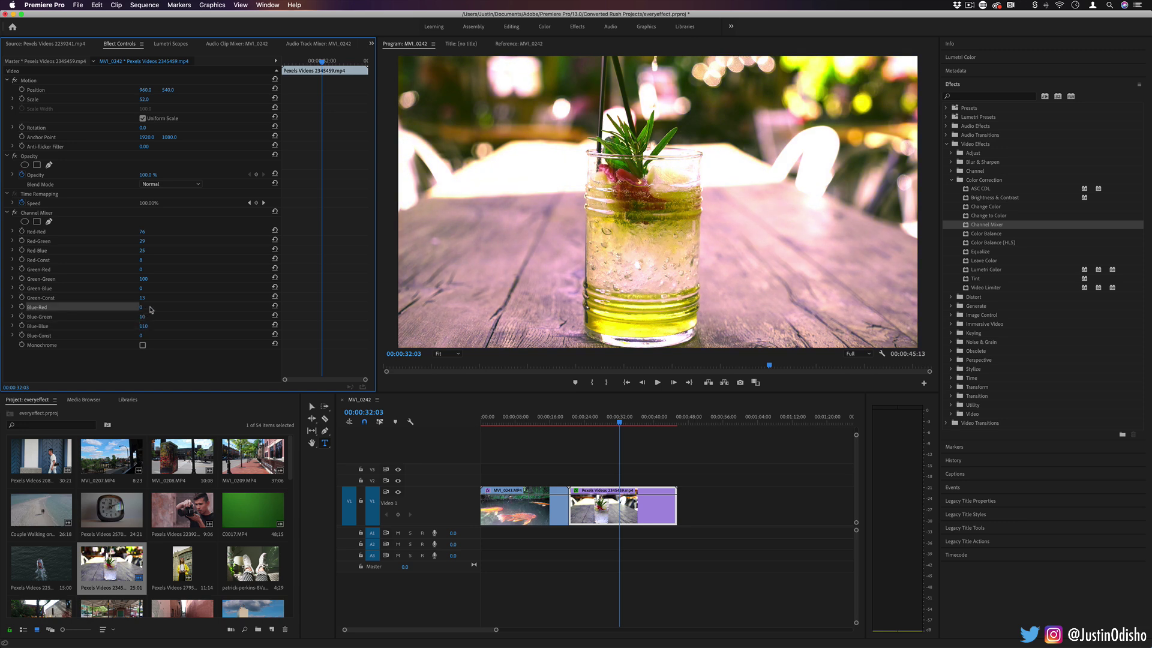
drag(143, 289, 149, 288)
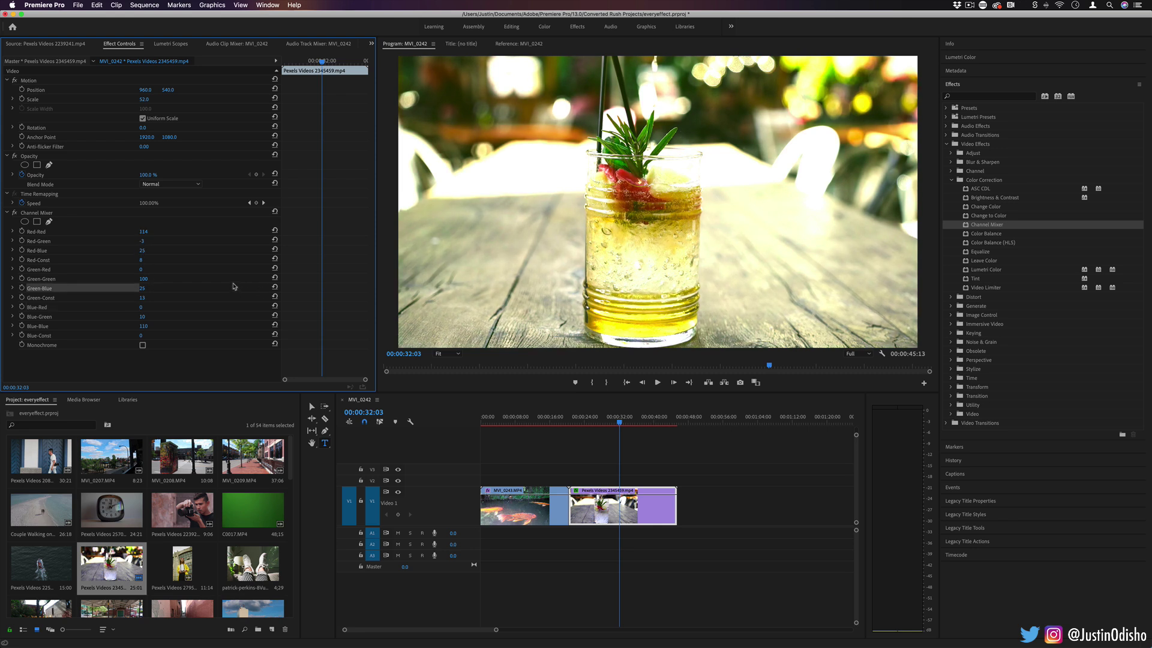
Go through the Channel Mixer's Red-Red, Red-Green and Red-Blue parameters to see how the red output channel is mixed
click(40, 235)
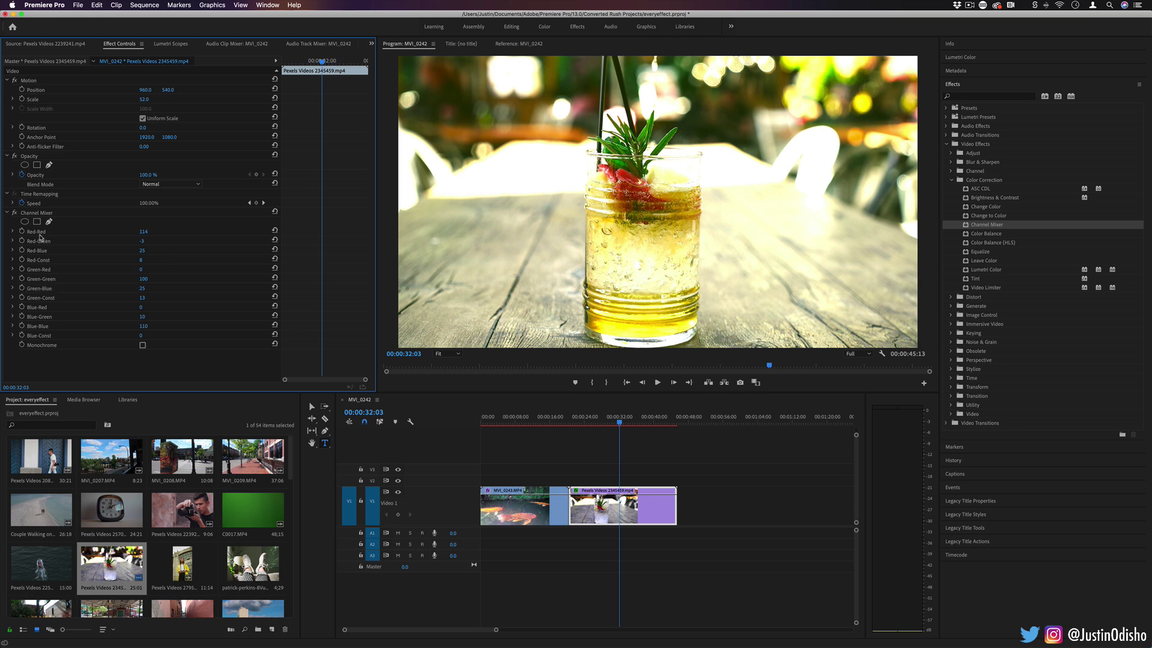
click(40, 234)
click(42, 242)
click(43, 251)
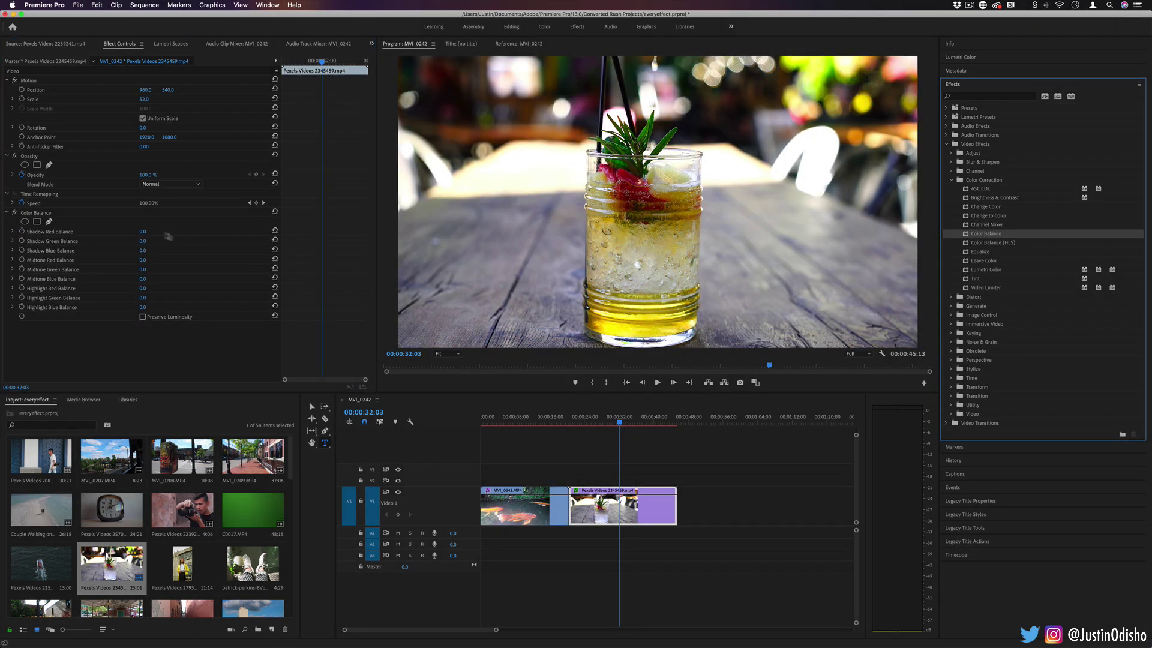
Examine the Color Balance effect's Shadow Red, Shadow Green and Shadow Blue parameters on the drink clip
click(70, 233)
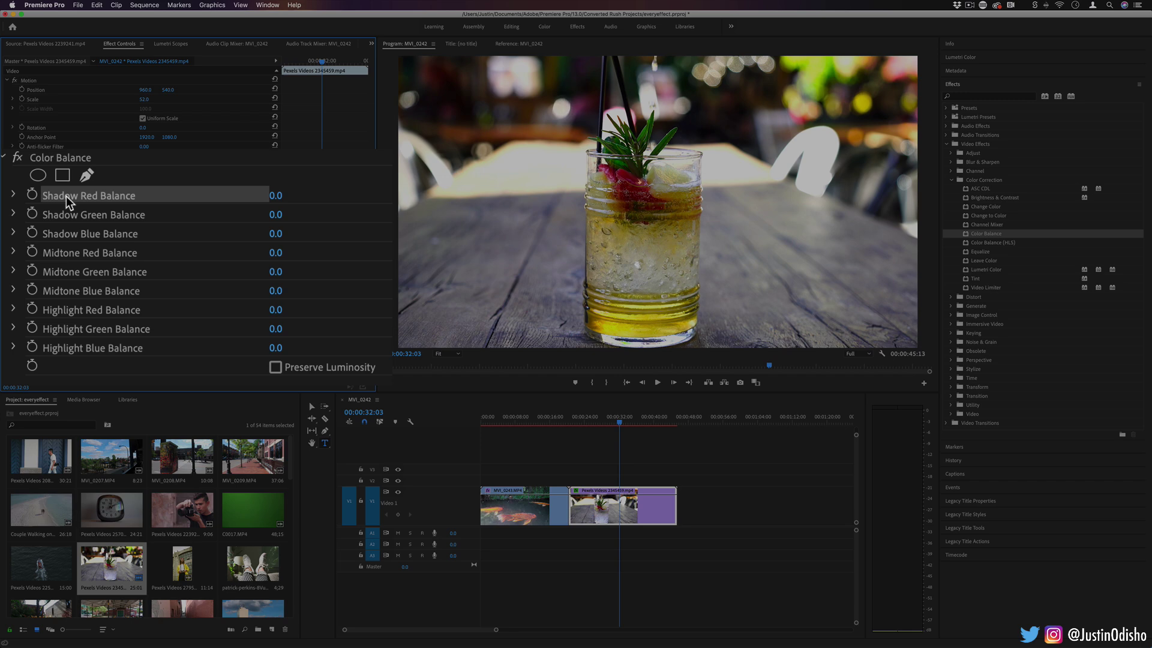
click(62, 218)
click(64, 238)
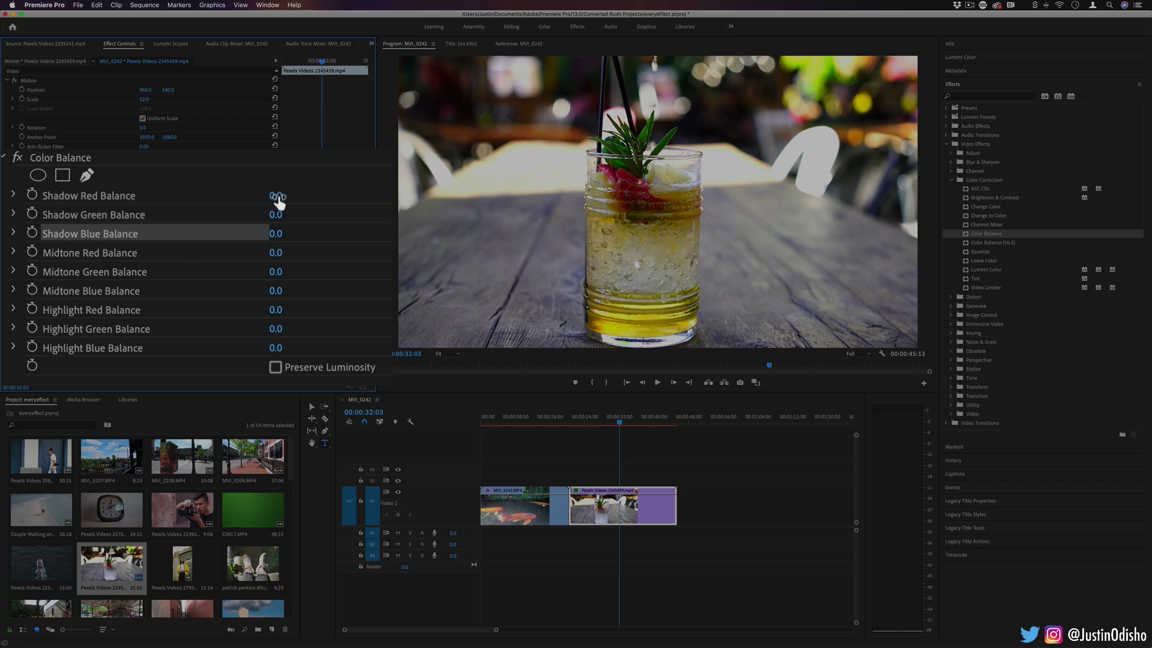
click(67, 200)
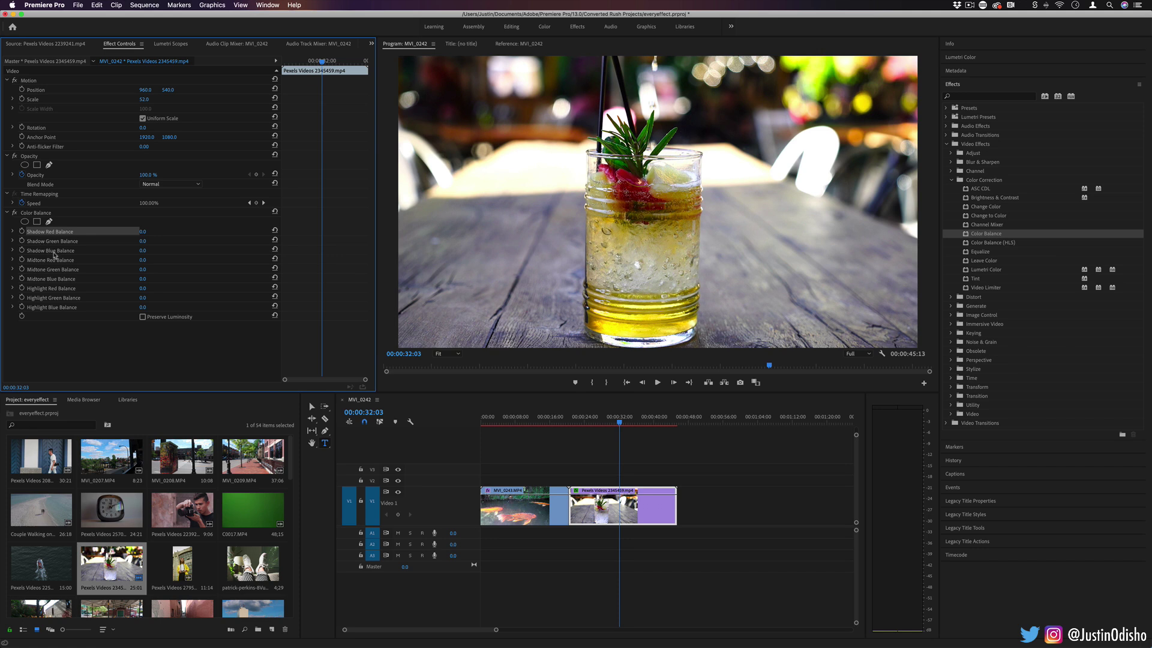
Set Color Balance's Shadow Blue to 100 and Highlight Blue to -100, and adjust the Midtone Red and Midtone Green balances
click(53, 252)
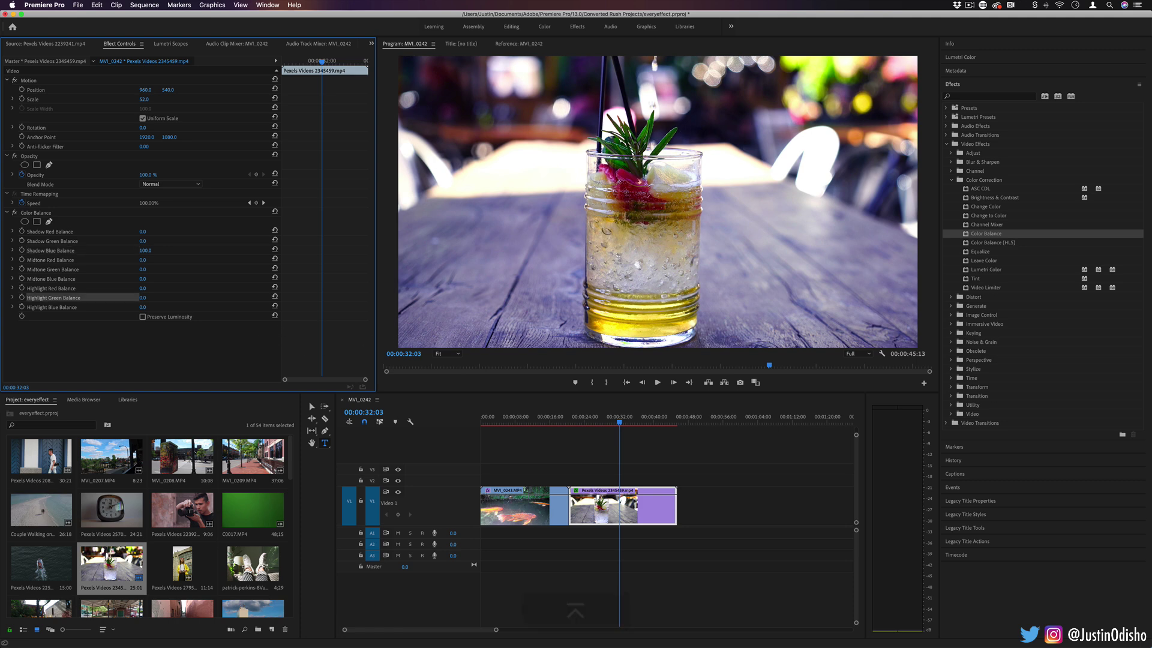
click(55, 309)
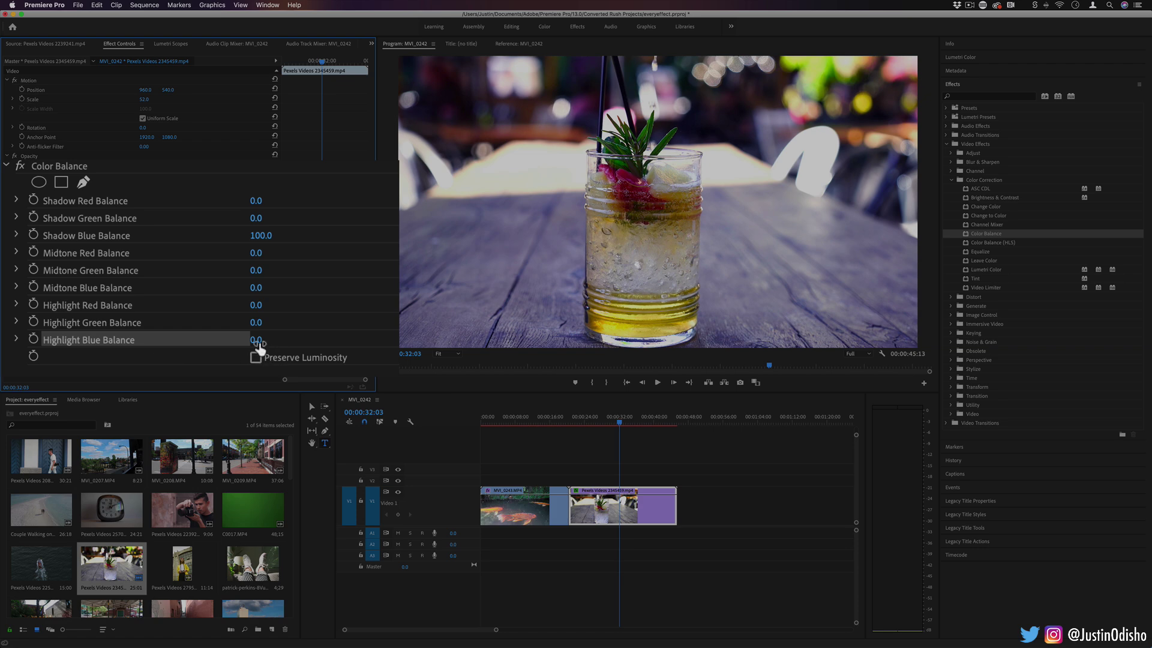
drag(256, 340, 197, 340)
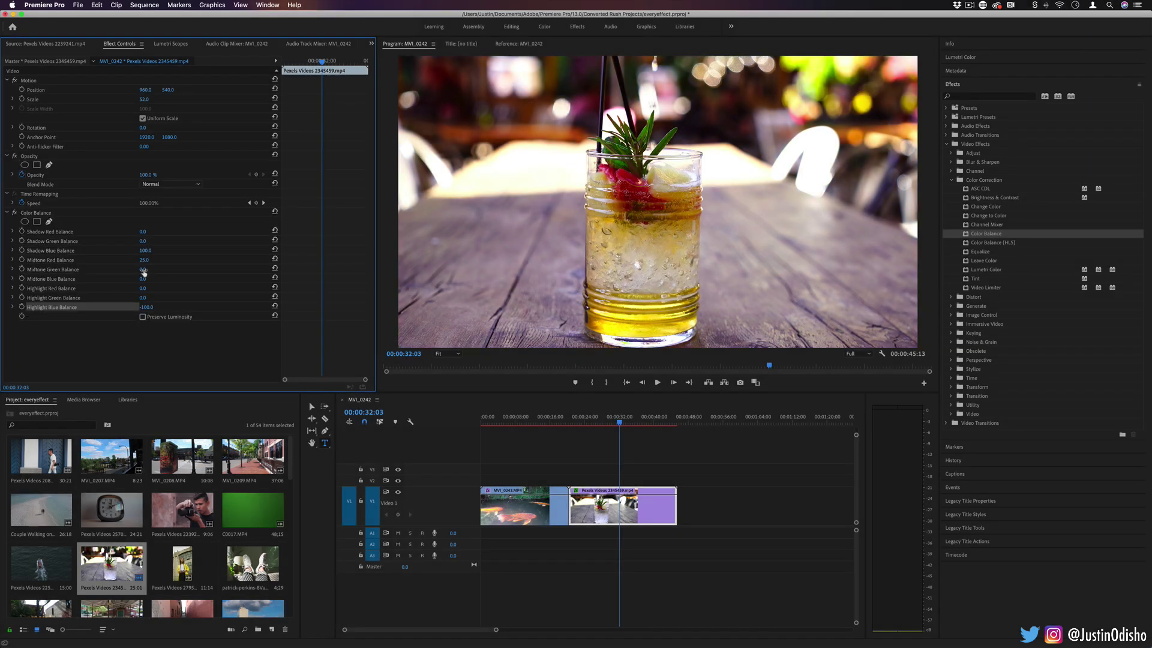
drag(143, 269, 150, 270)
Remove Color Balance from the drink clip and apply the Color Balance (HLS) effect in its place
key(BackSpace)
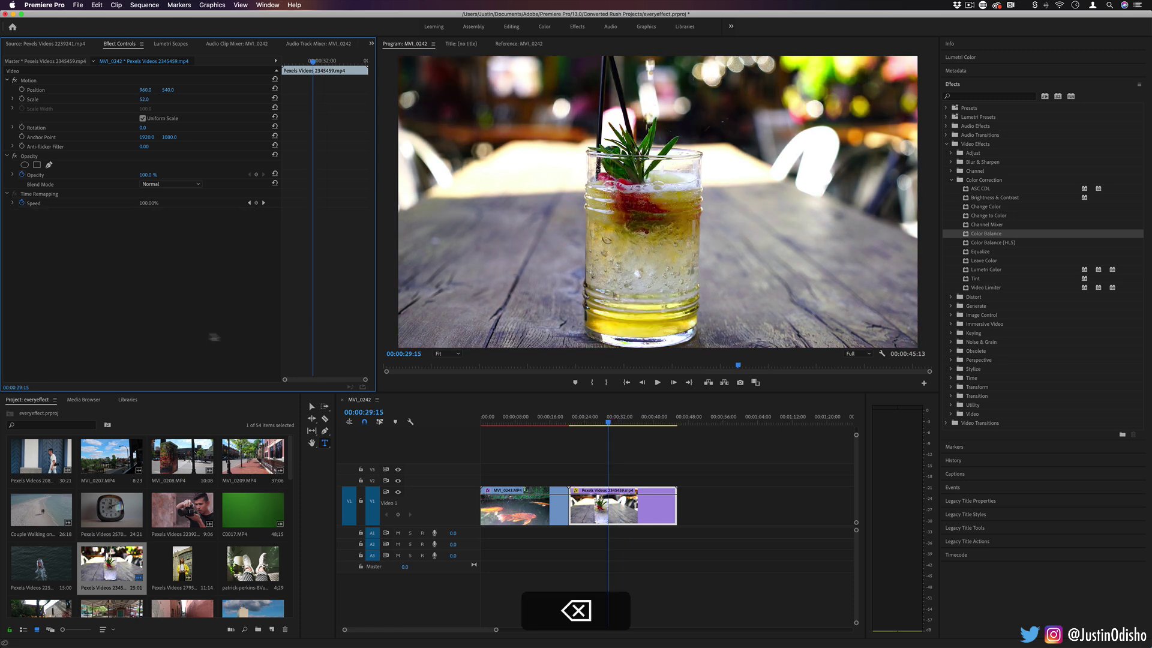
drag(993, 242, 108, 316)
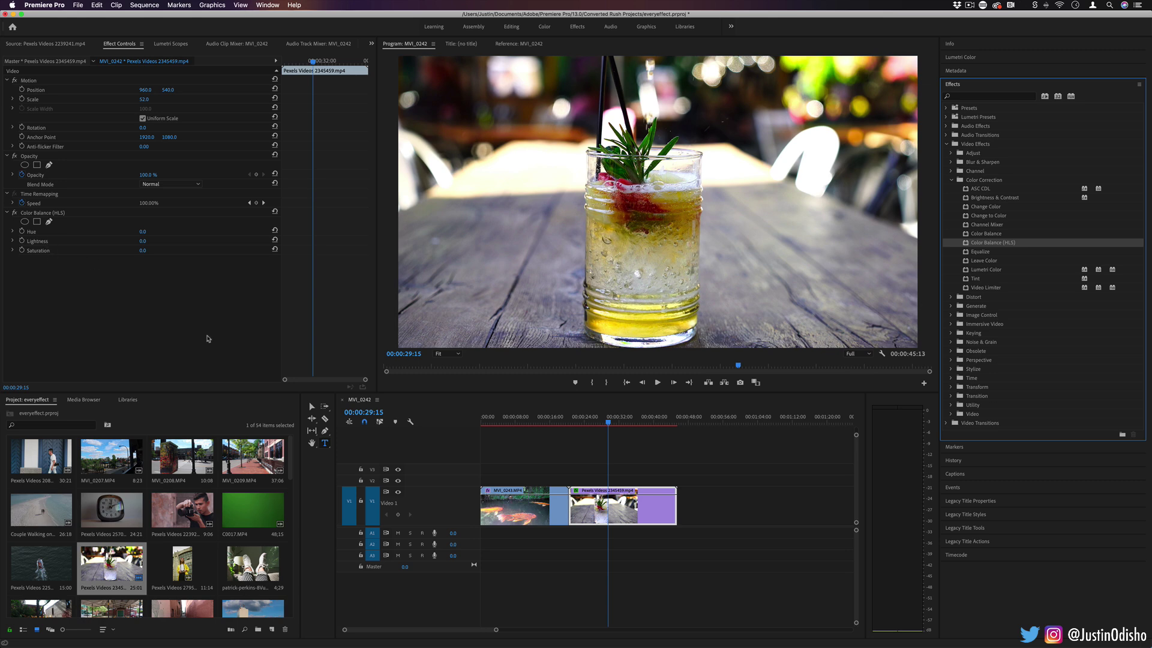
click(71, 228)
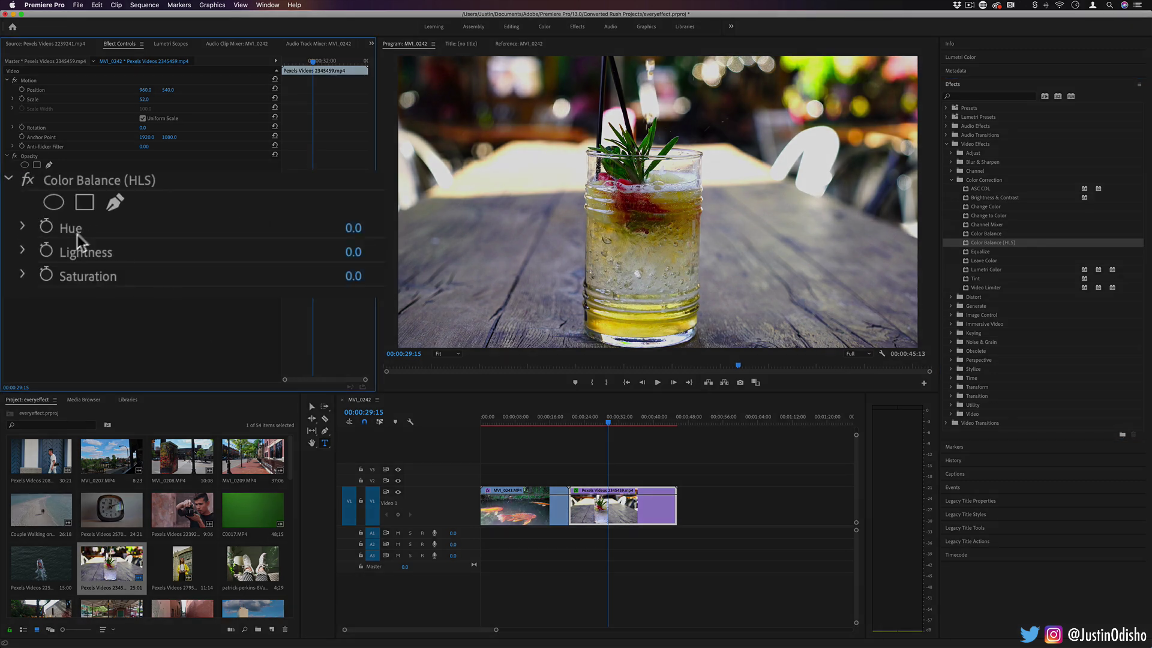
Shift the Color Balance (HLS) Hue to 121°, lower Lightness to about -71 and raise Saturation to about 49
drag(354, 228, 941, 228)
drag(510, 228, 798, 228)
drag(366, 228, 380, 228)
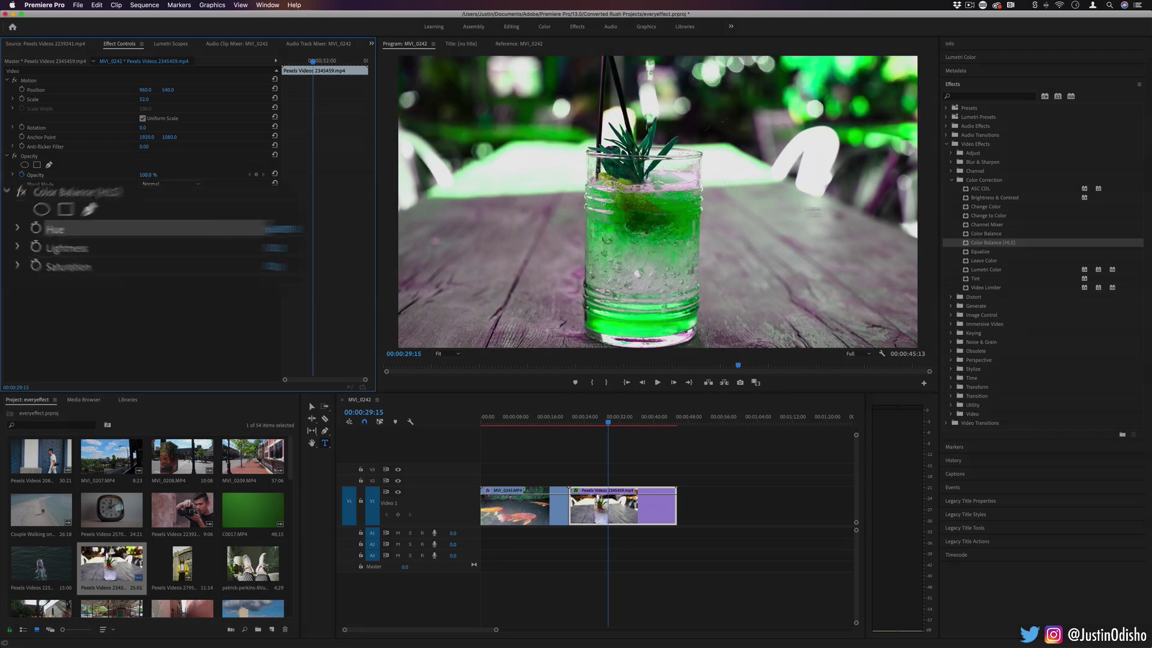
drag(126, 230, 150, 243)
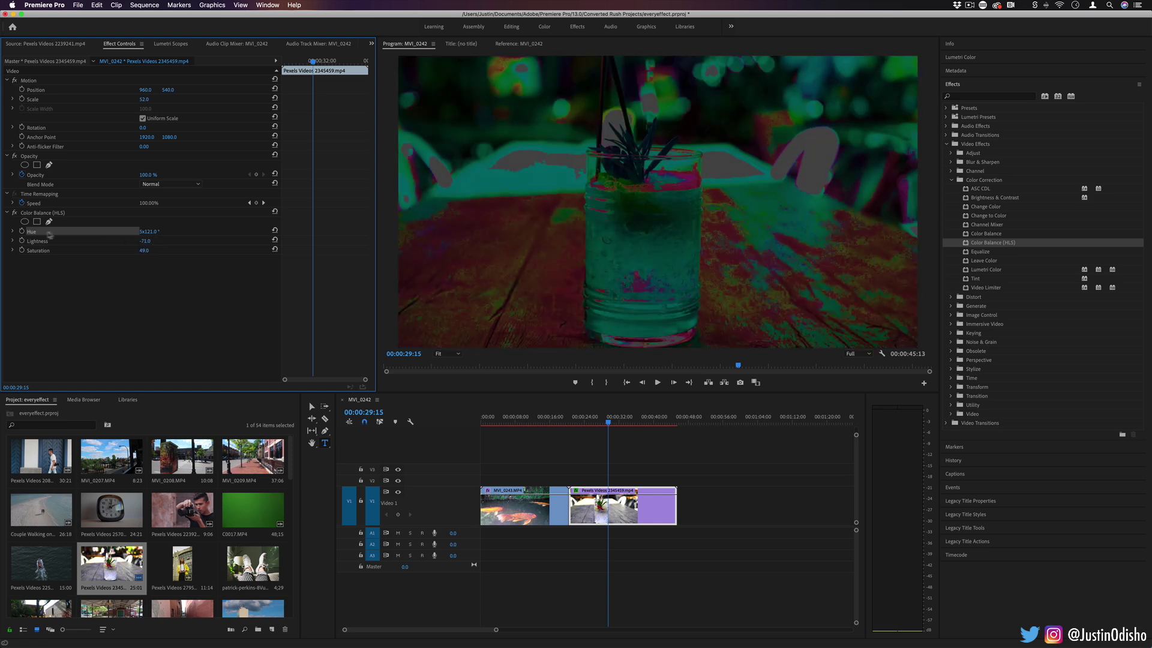
Replace Color Balance (HLS) with the Equalize effect on the drink clip and view a frame around 30 seconds
click(27, 213)
key(BackSpace)
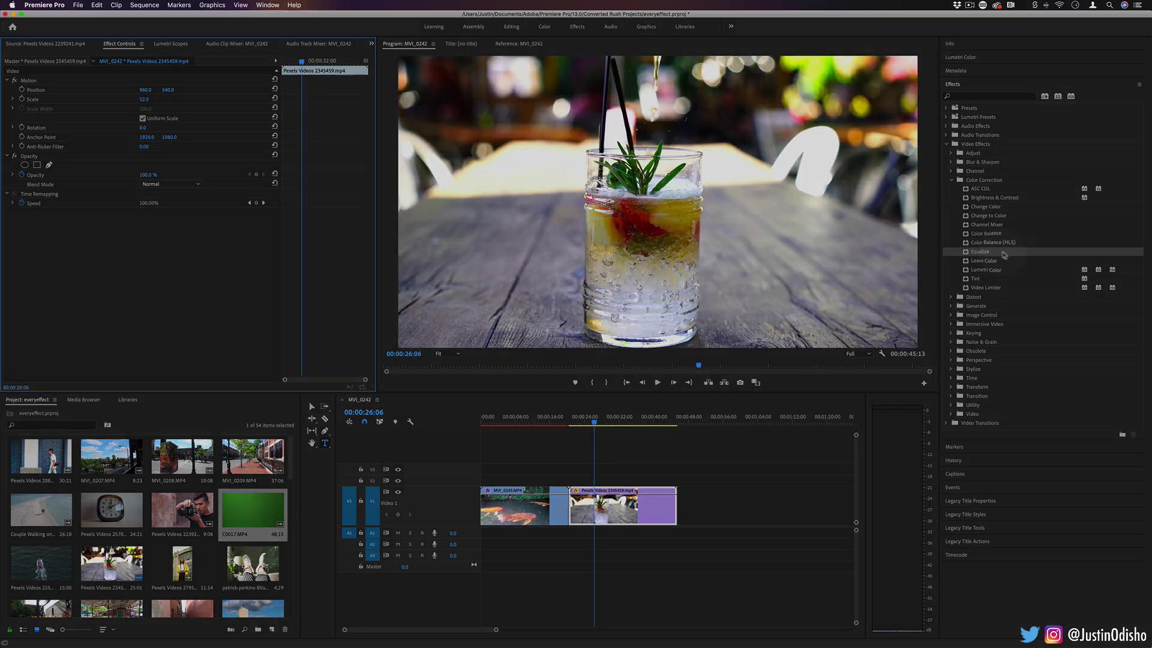
drag(1000, 254, 645, 507)
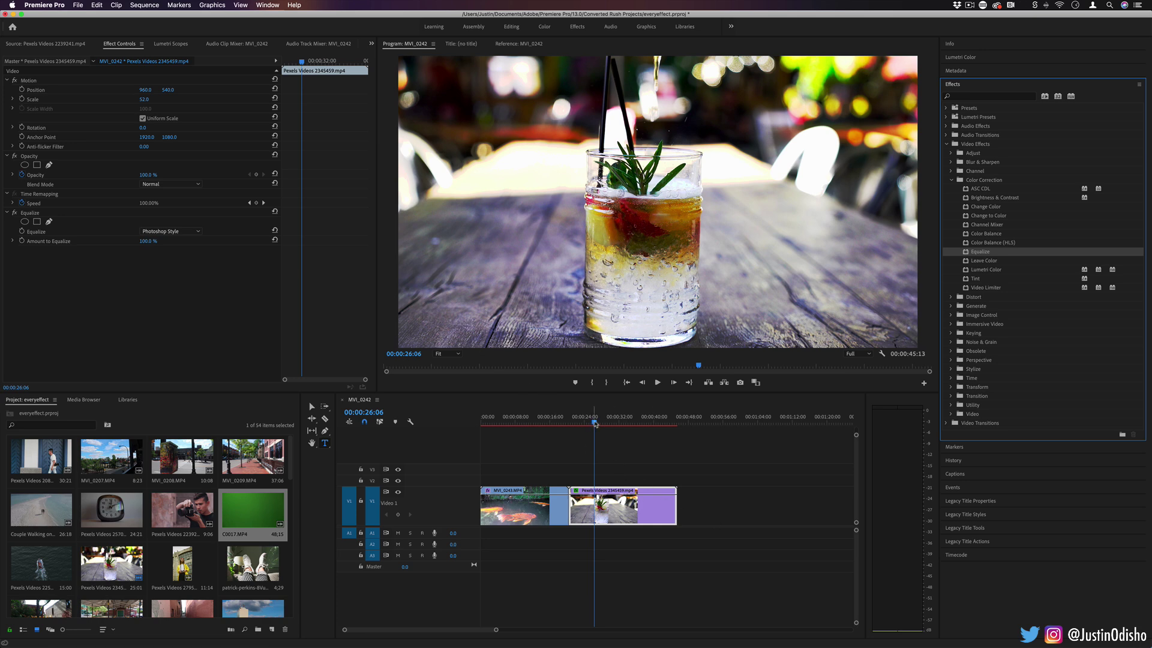
drag(594, 423, 612, 424)
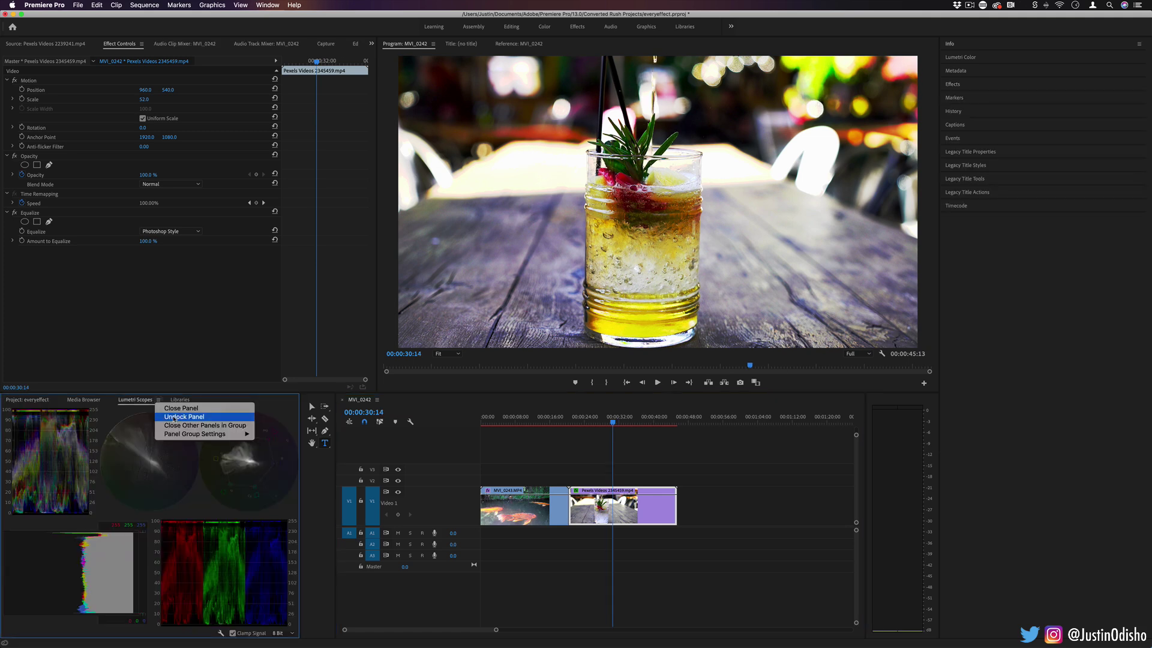
Undock the Lumetri Scopes into a floating window placed below the Equalize settings, clear of the video preview
click(176, 418)
drag(293, 390, 453, 165)
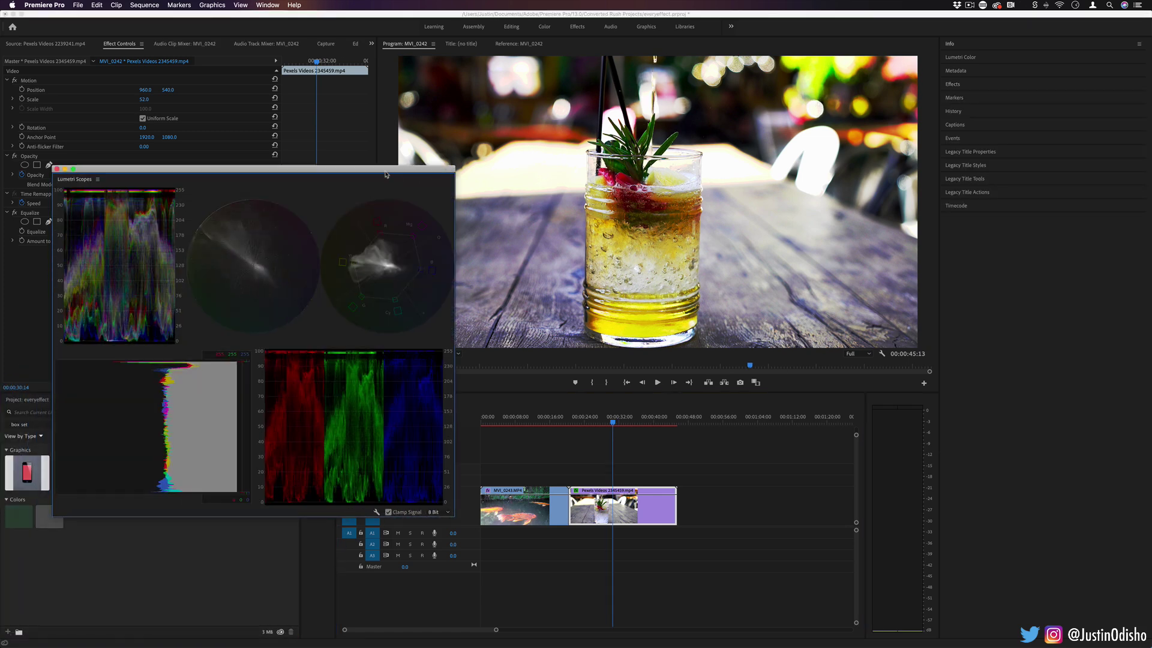
drag(386, 175, 344, 274)
Toggle Equalize off and on while checking the scopes' histogram, and scrub ahead in the drink clip
click(15, 213)
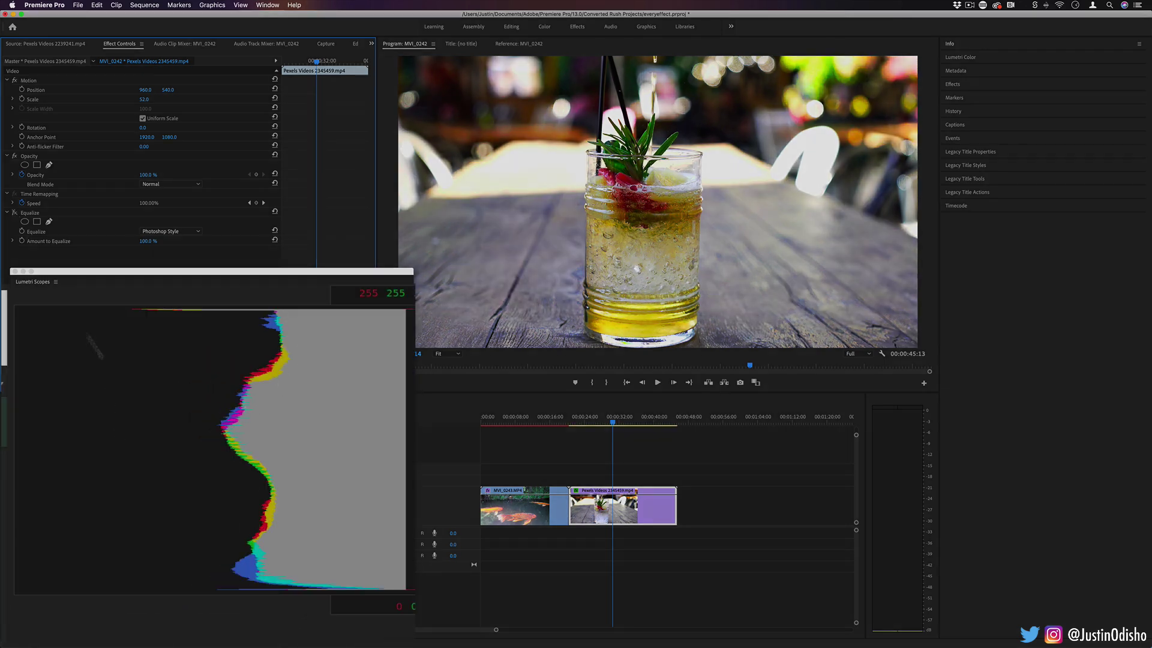
click(15, 213)
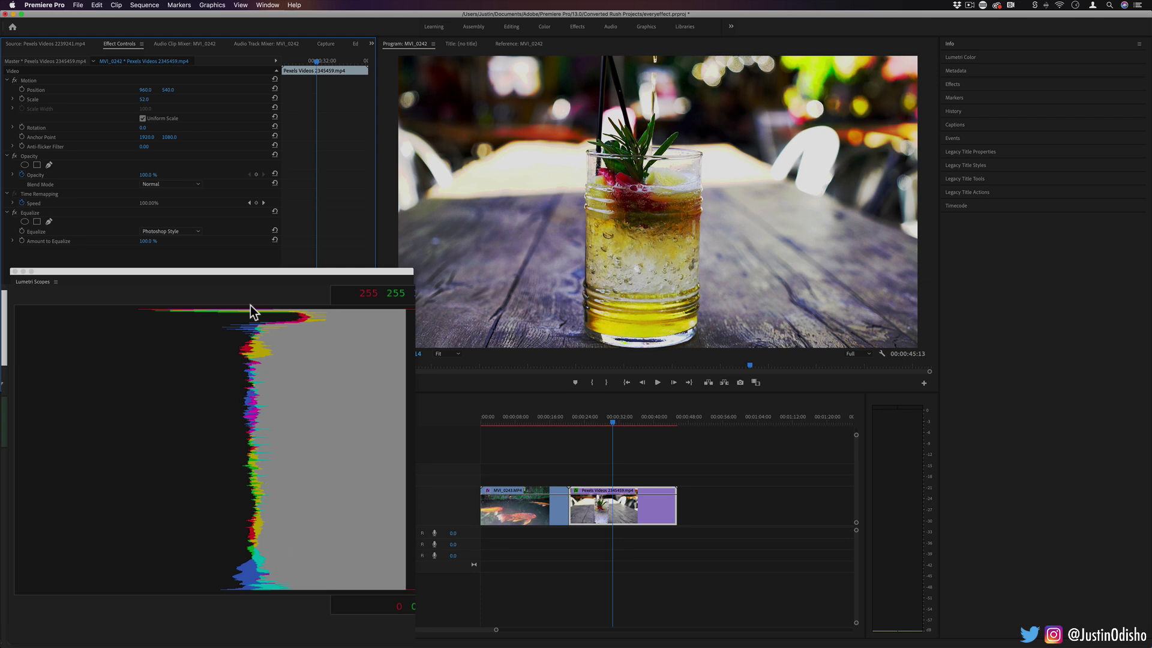
drag(612, 422, 656, 423)
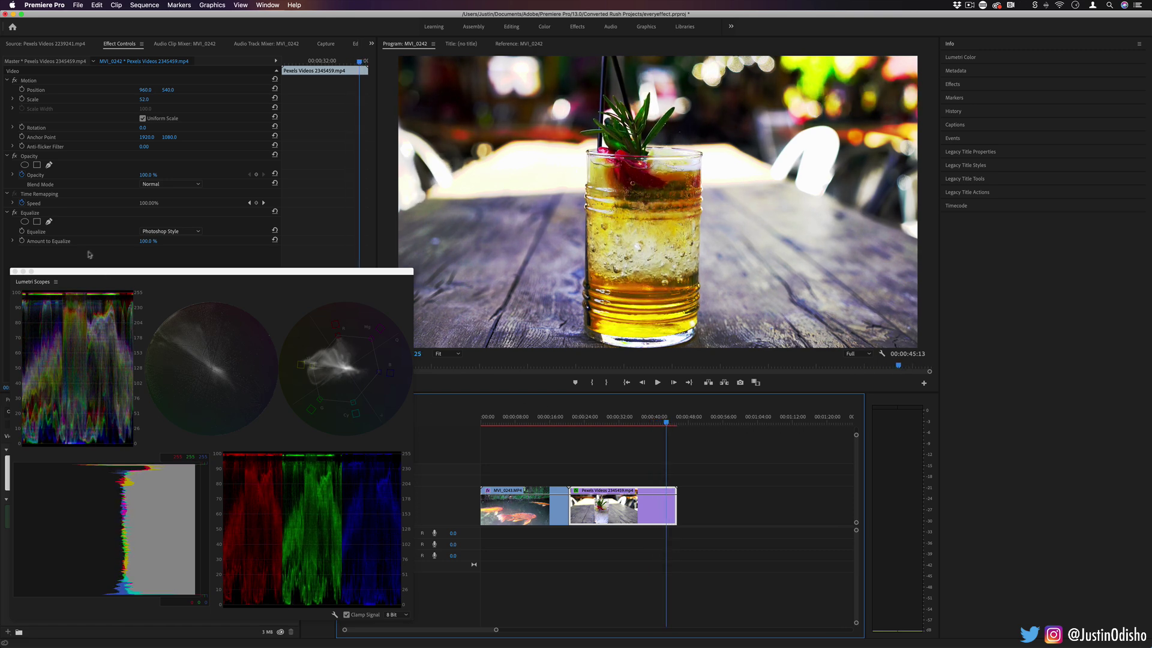
Lower the Equalize effect's Amount to Equalize to 50% on the drink clip
click(150, 246)
mouse_move(147, 241)
mouse_down()
mouse_move(98, 241)
mouse_move(141, 241)
mouse_move(128, 241)
mouse_up()
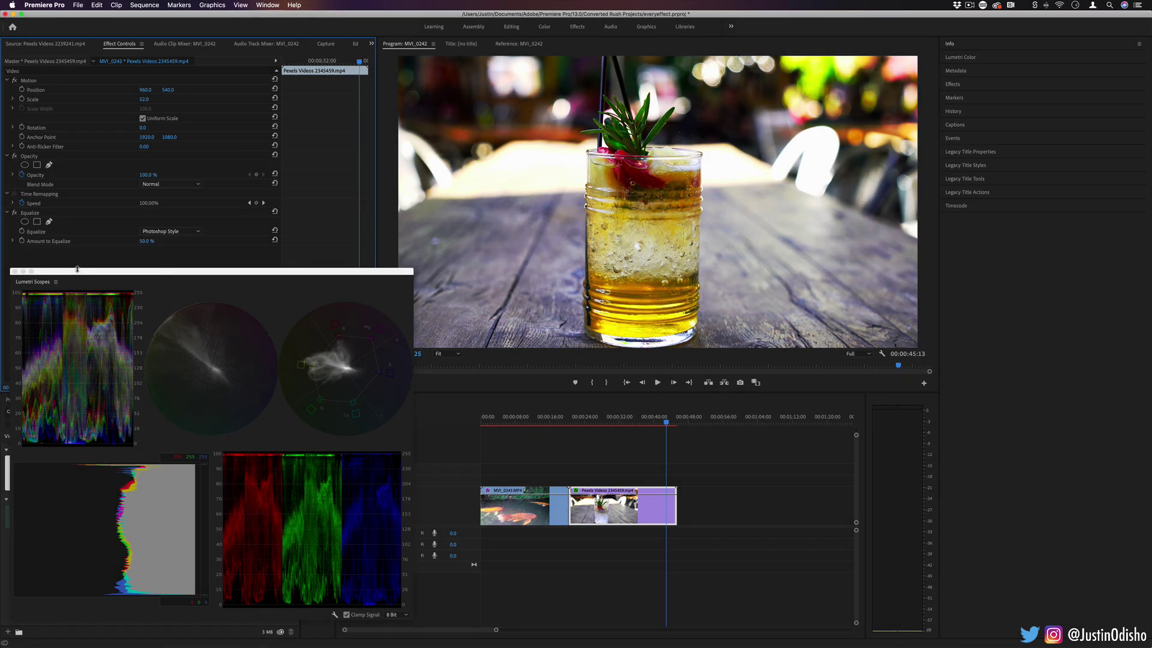
View the scope types and presets available for the floating Lumetri Scopes display
click(77, 269)
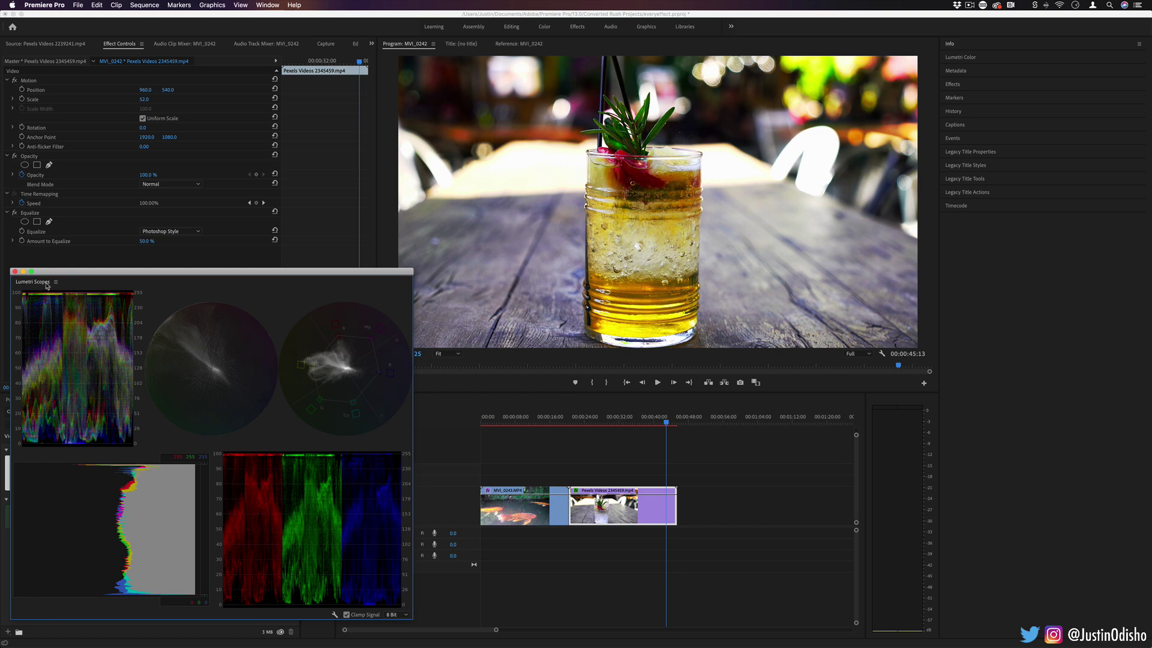
click(268, 5)
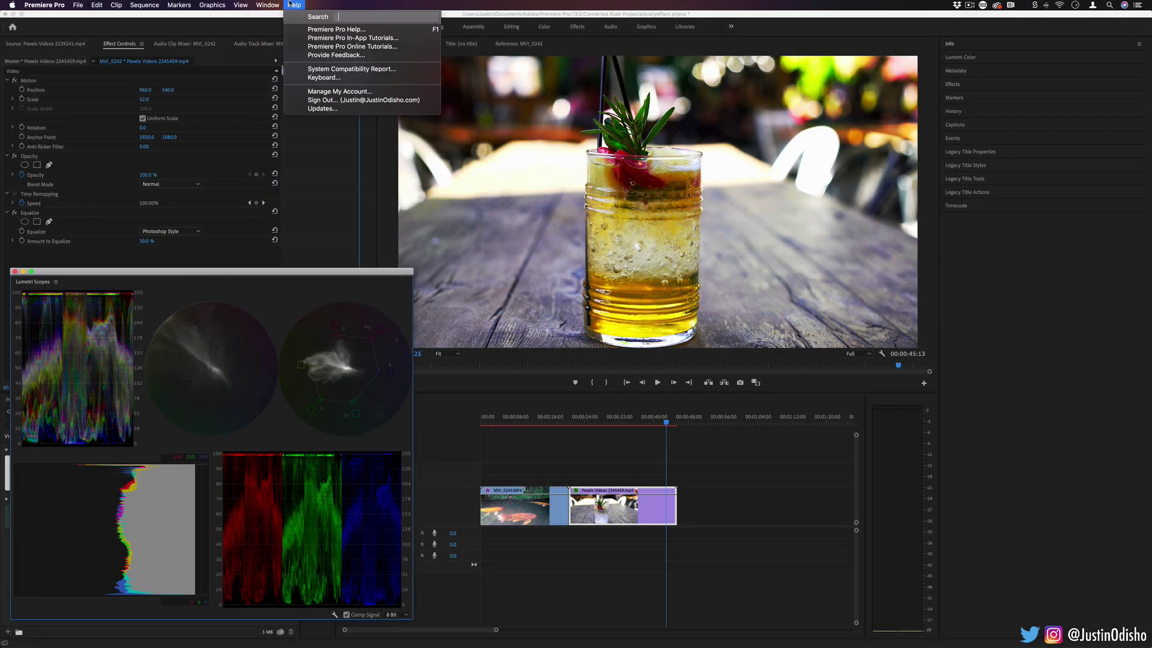
click(274, 5)
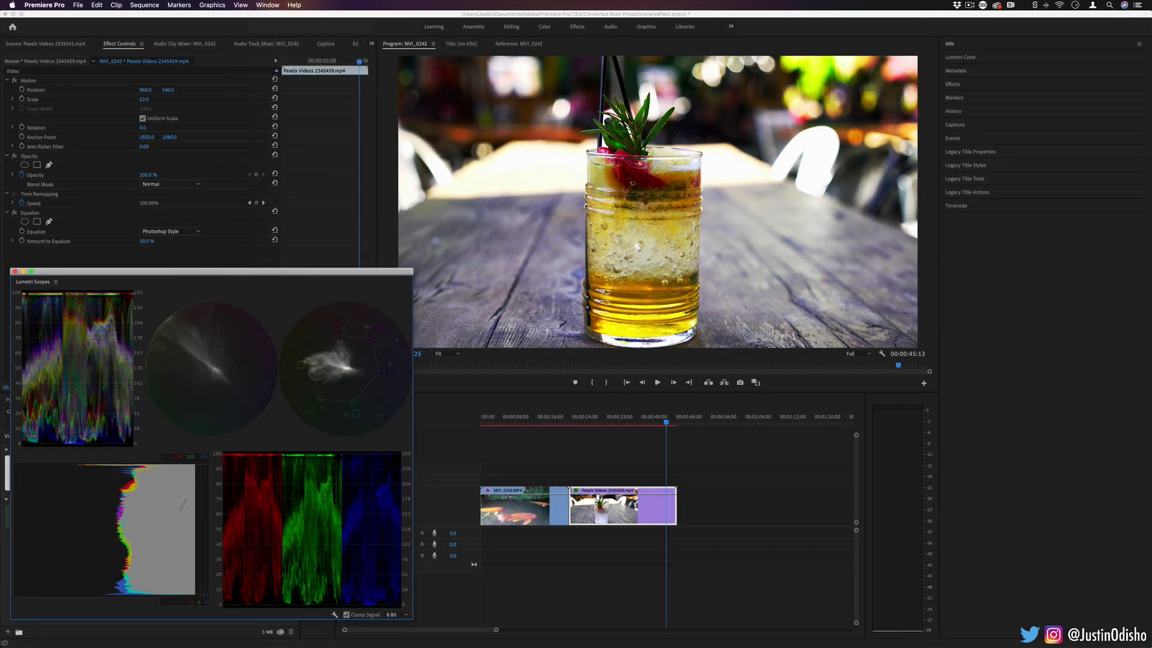
right_click(215, 440)
mouse_move(258, 494)
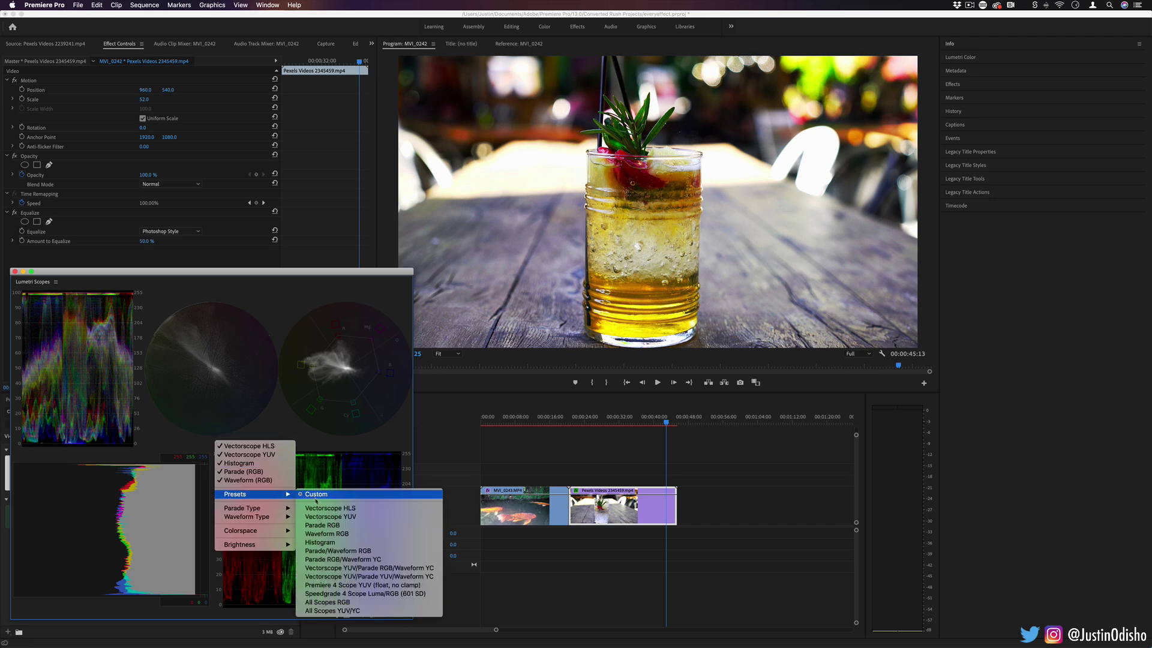
click(281, 412)
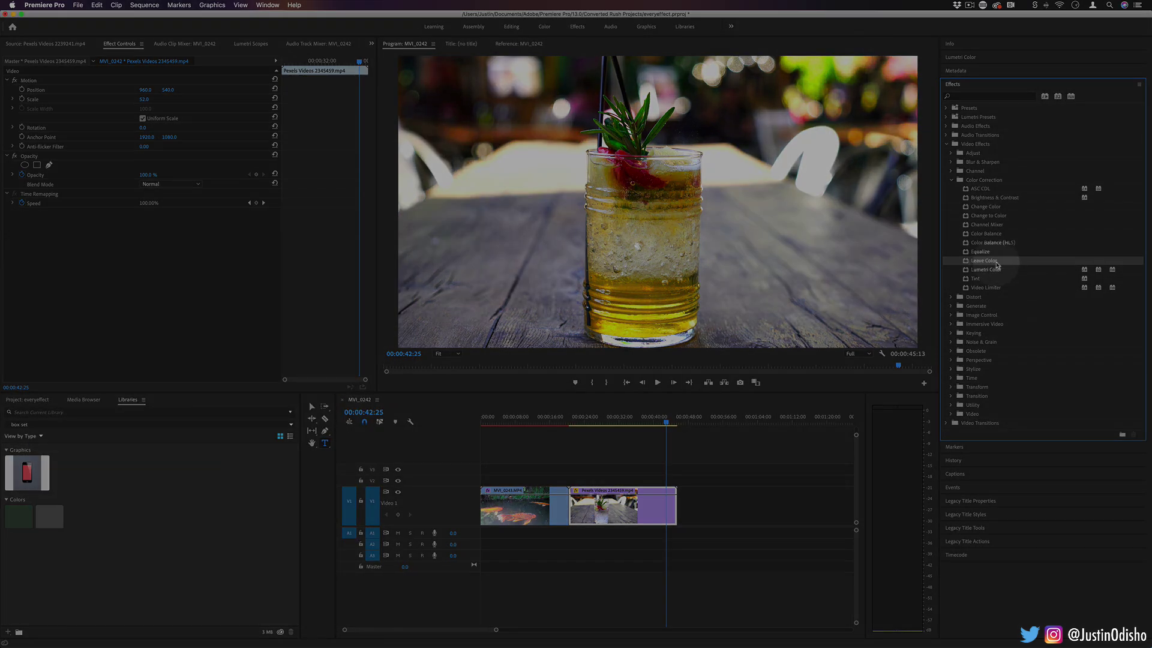
Apply the Leave Color effect to the drink clip, set Amount to Decolor to 100% and raise Tolerance above 15%
drag(995, 260, 636, 515)
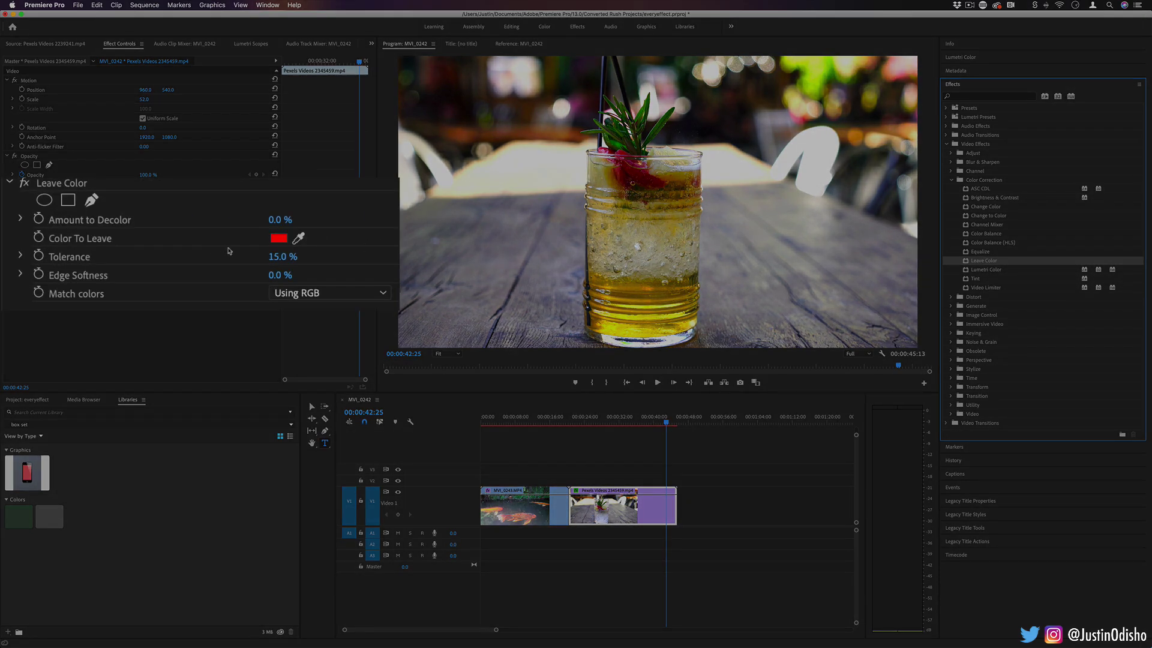
click(274, 255)
text(15)
key(Return)
drag(268, 223, 310, 220)
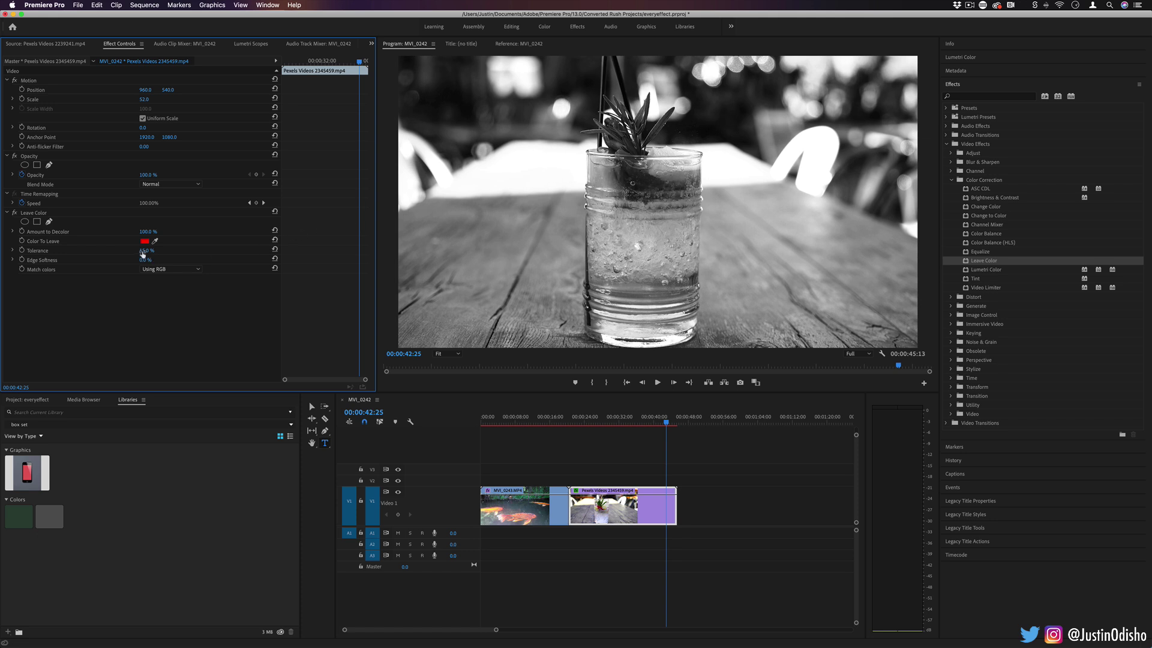
drag(145, 250, 165, 250)
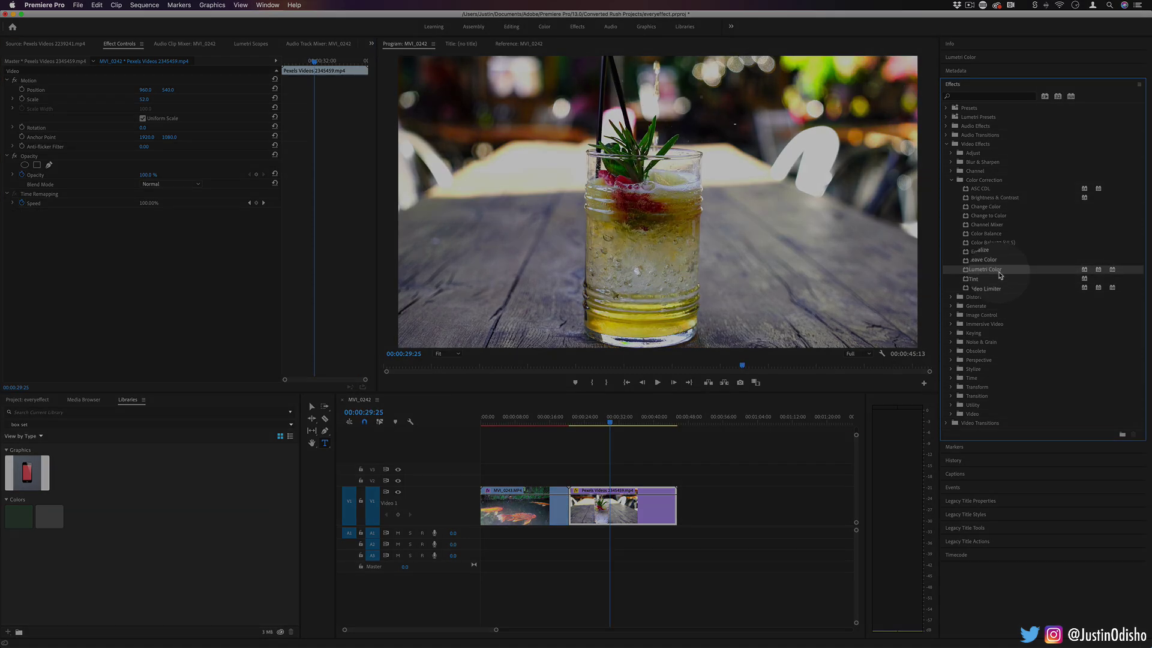
Apply the Lumetri Color effect to the drink clip and set its Basic Correction Exposure to 1.8
click(963, 58)
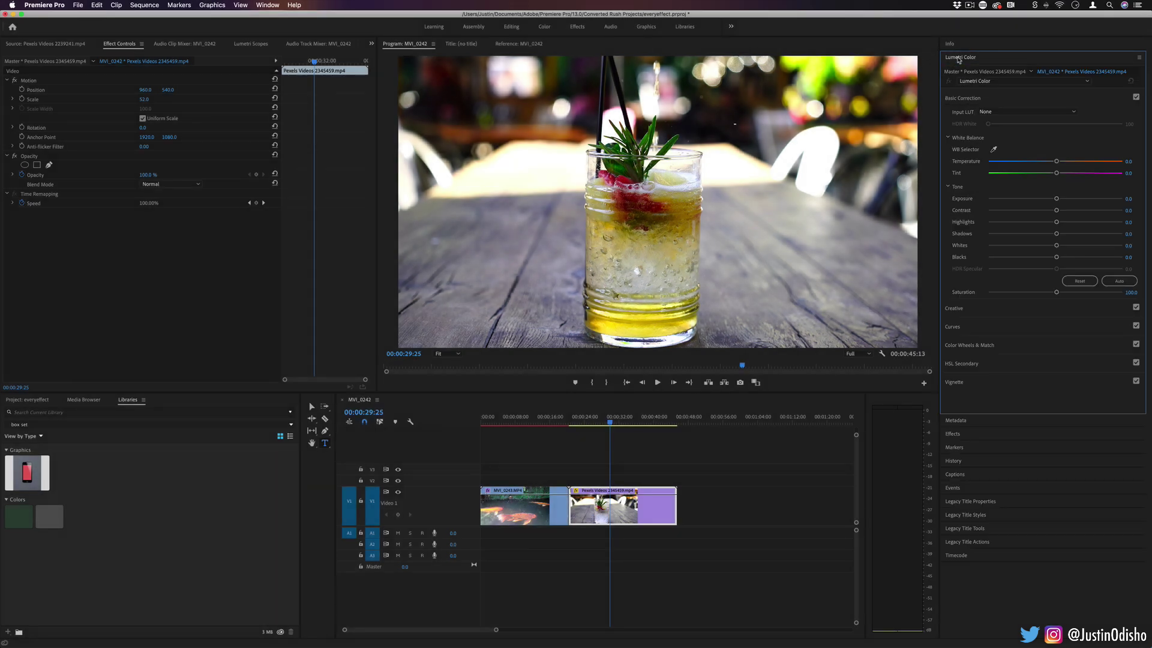
click(975, 58)
click(960, 85)
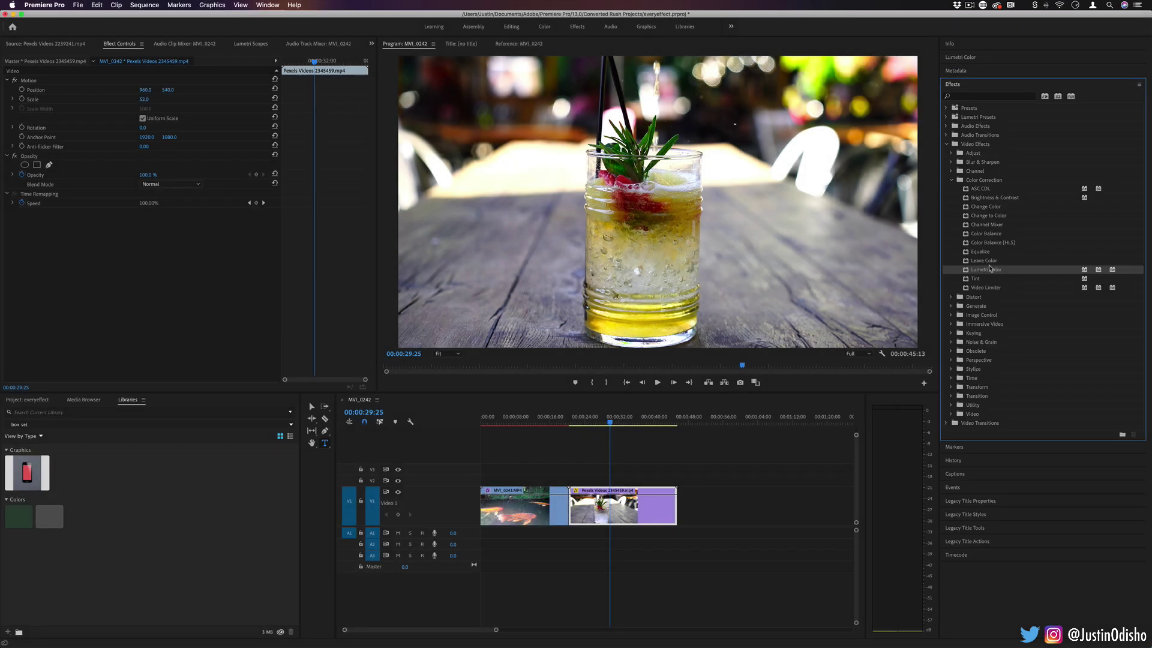
drag(994, 271, 631, 510)
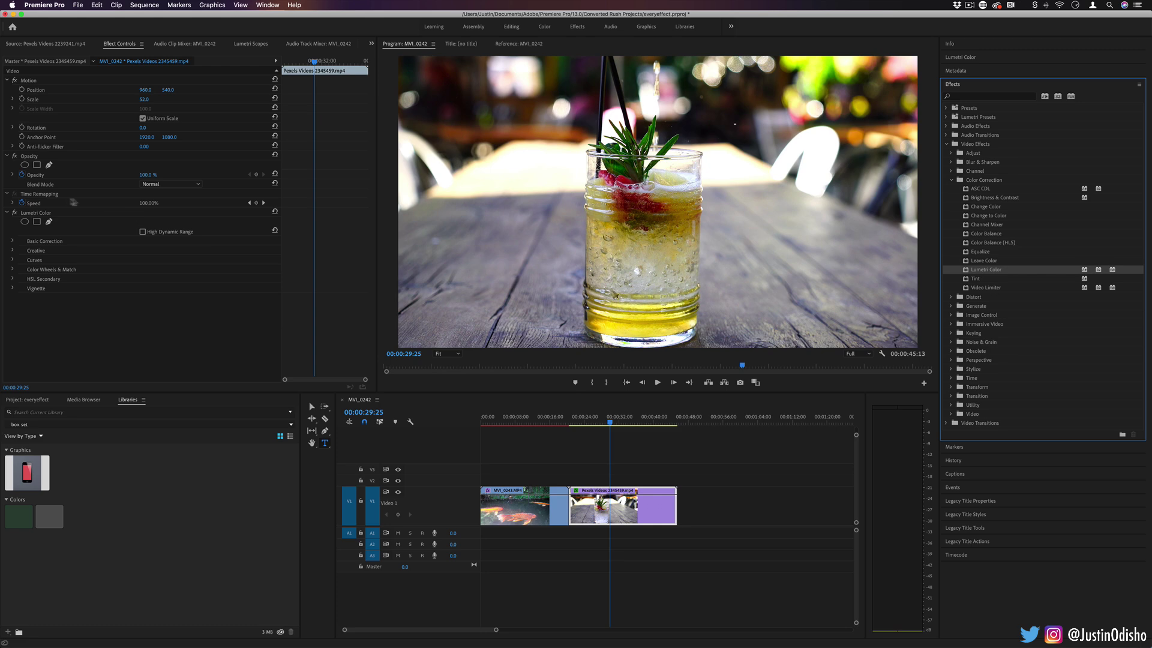
click(30, 212)
click(13, 241)
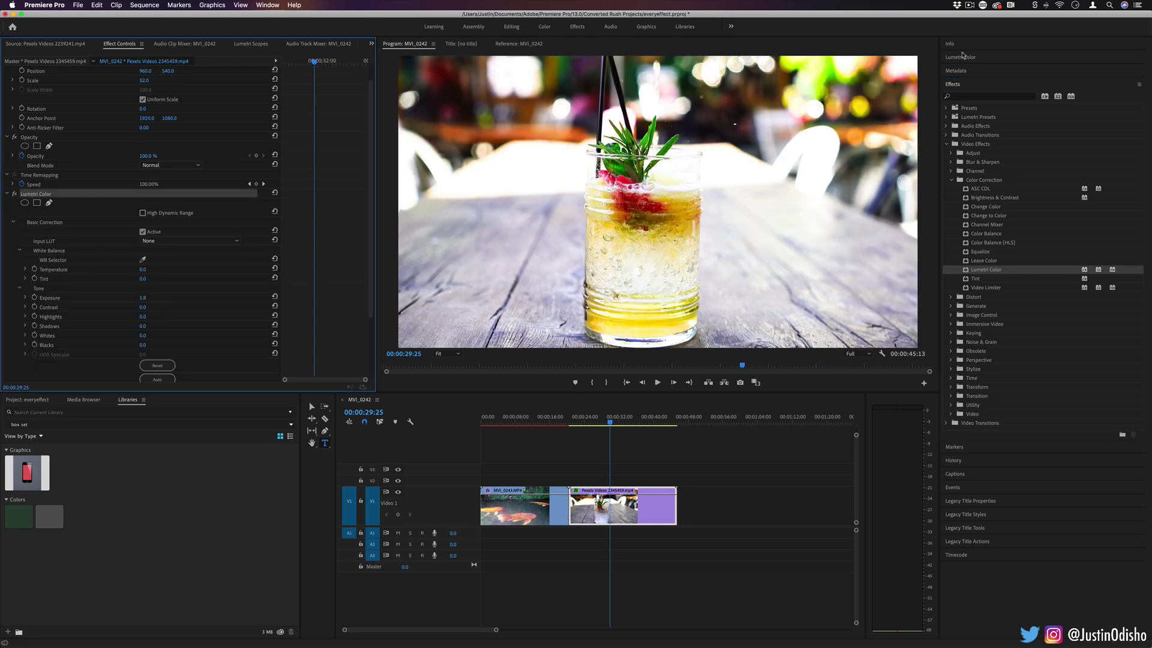
Examine the Lumetri Color controls, comparing the Basic Correction and Creative sections
click(966, 58)
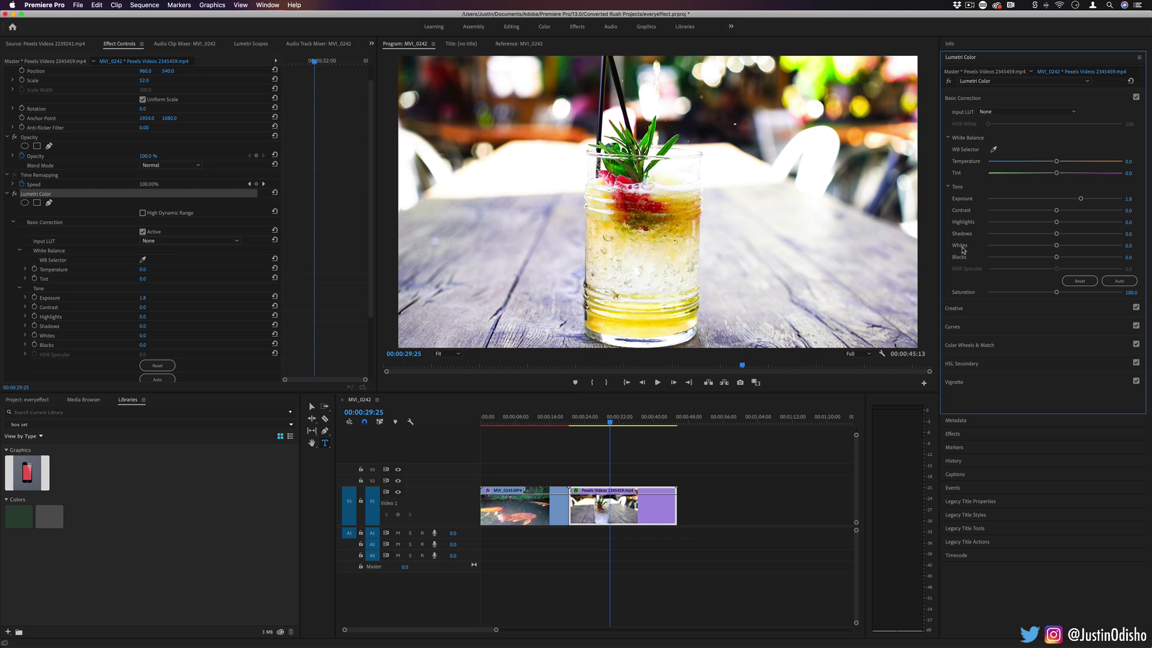
click(967, 309)
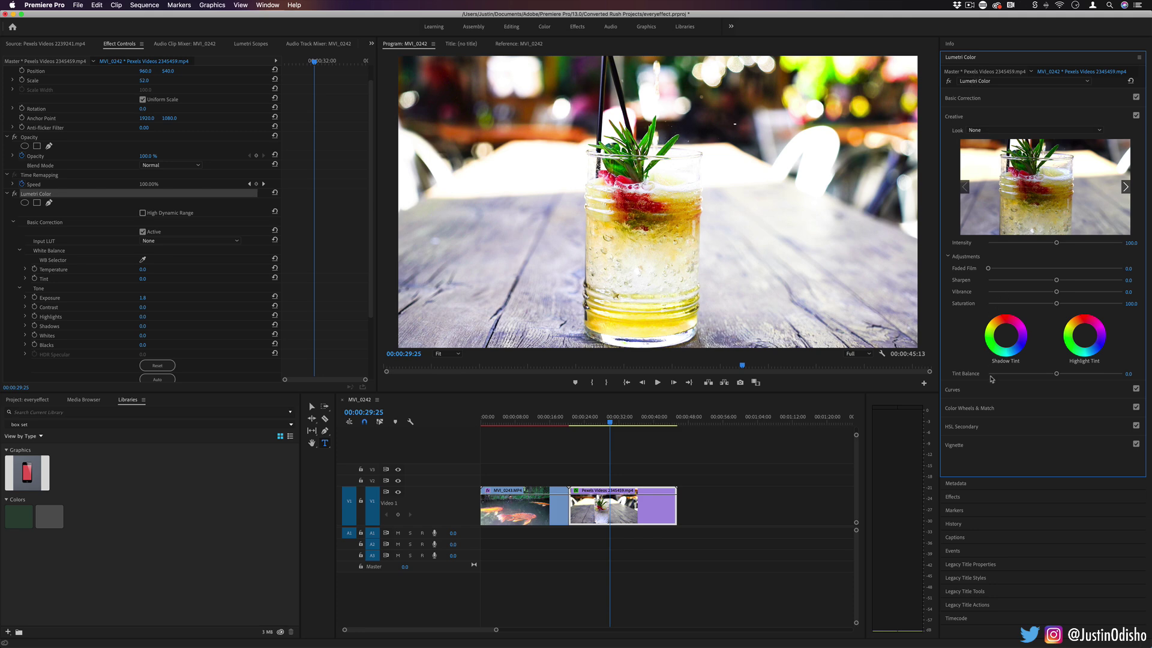
click(970, 100)
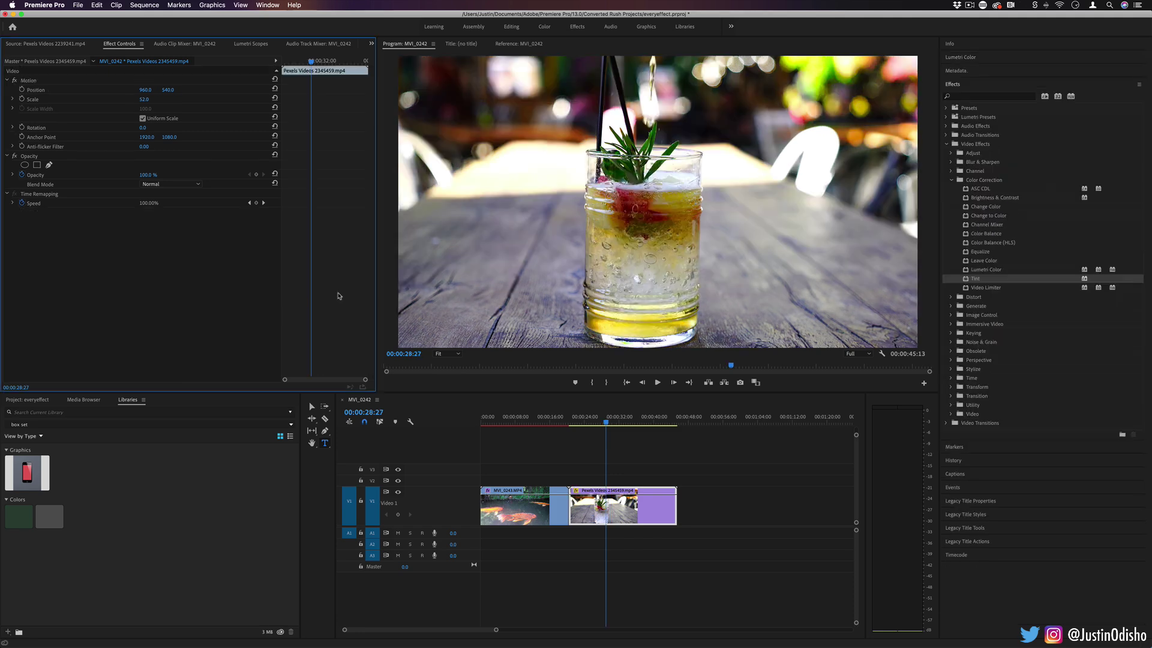
Apply the Tint effect to the drink clip and map its black to pure red (FF0000)
drag(974, 278, 621, 513)
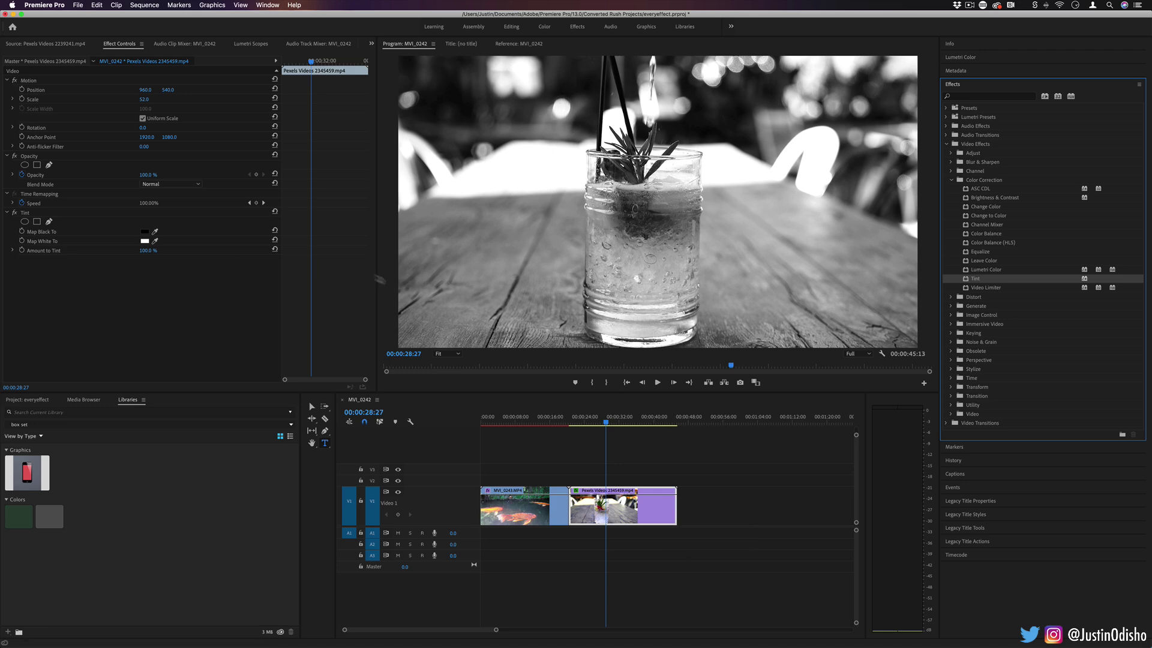
click(144, 232)
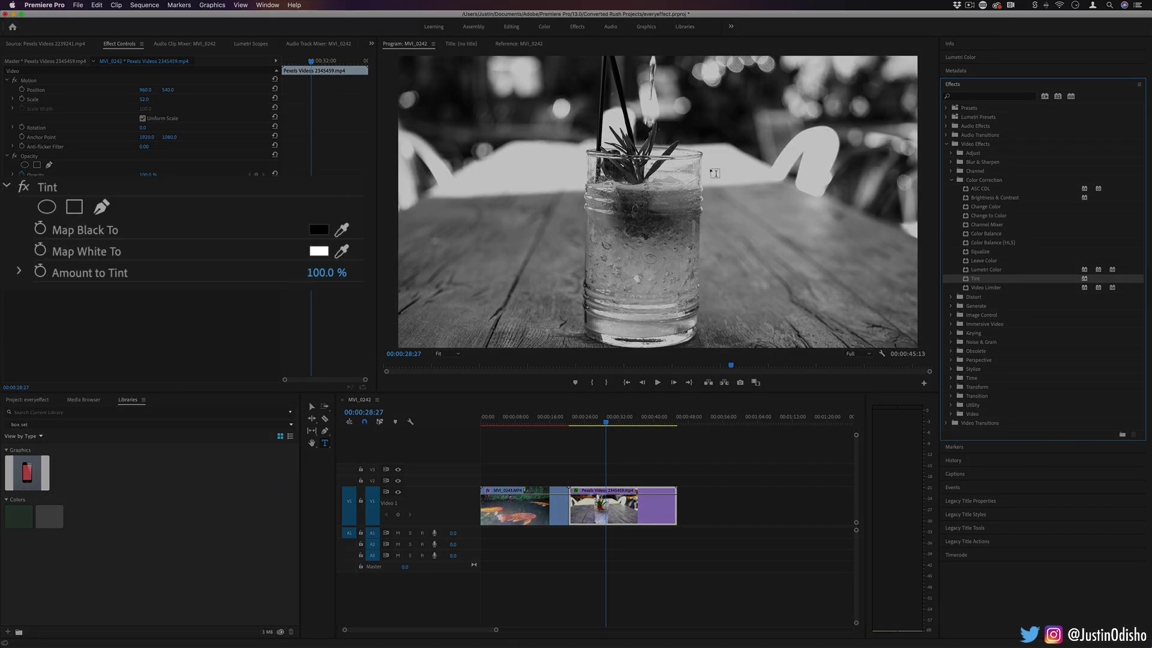
drag(566, 230, 611, 284)
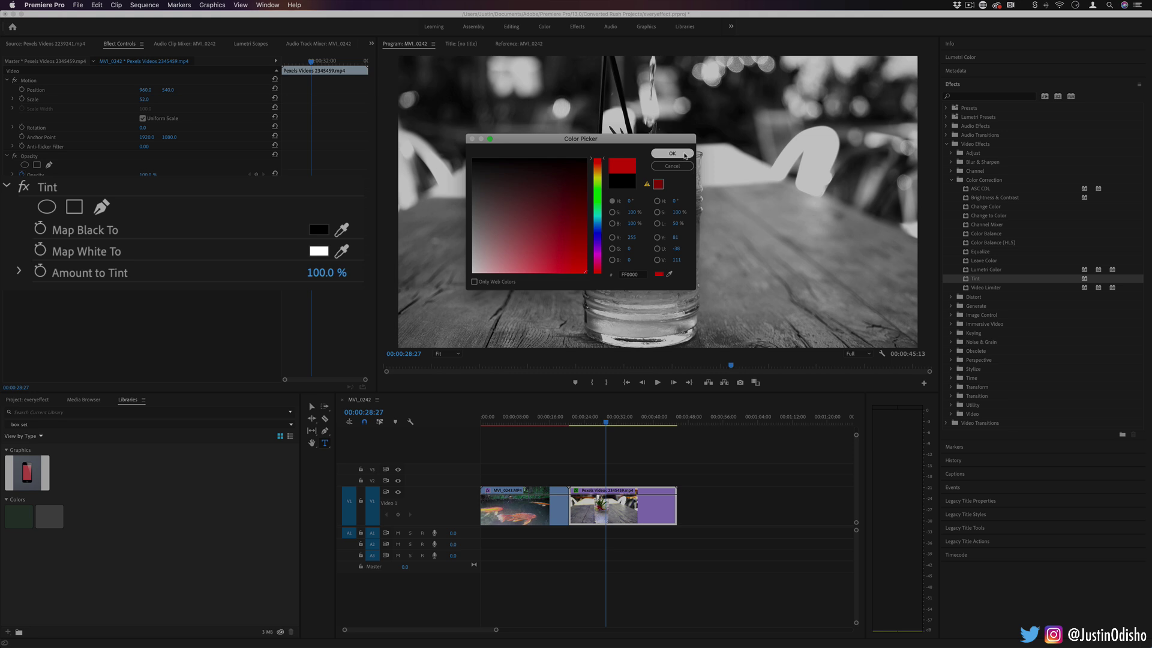
click(672, 153)
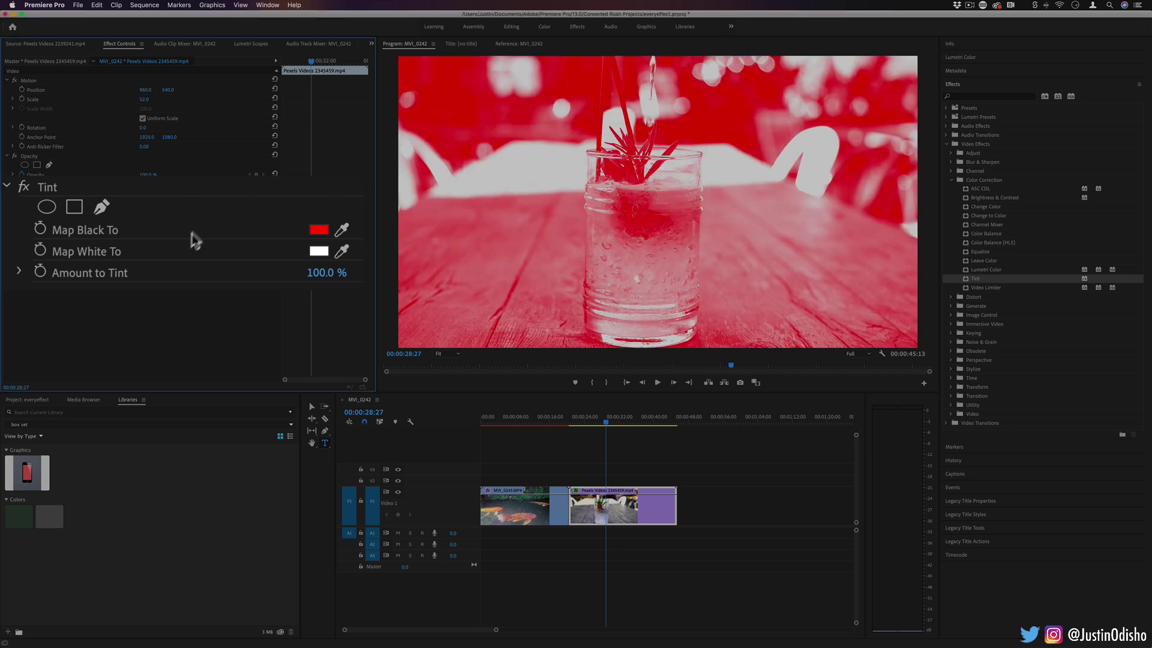
Set the Tint effect's Map White To color to a very dark blue
click(166, 246)
click(597, 225)
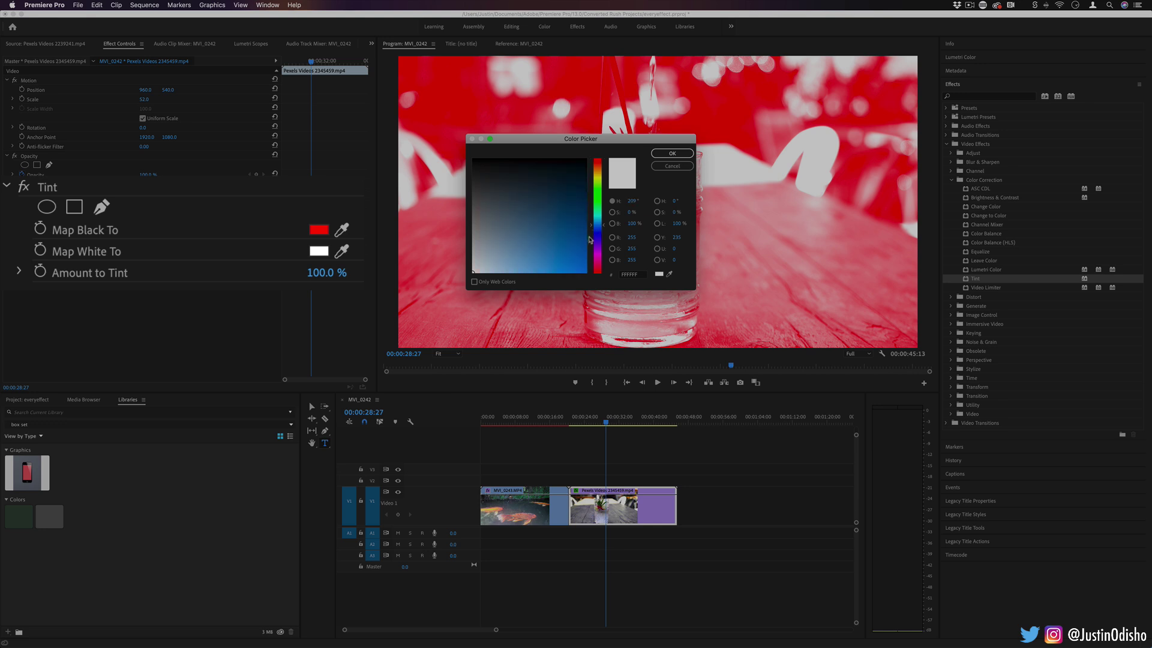
click(586, 178)
click(678, 154)
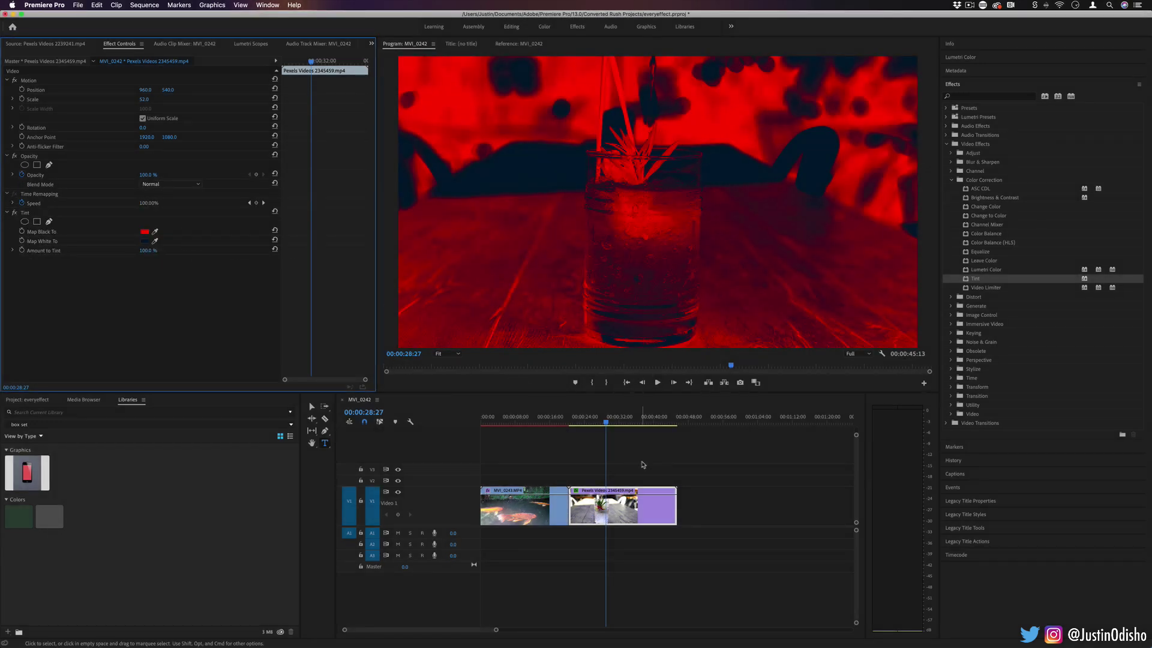
At about 32 seconds, lower Amount to Tint to 44%, then retint at 100% with black mapped to green and white to deep blue
mouse_move(613, 418)
mouse_down()
mouse_move(634, 418)
mouse_move(588, 421)
mouse_move(621, 423)
mouse_up()
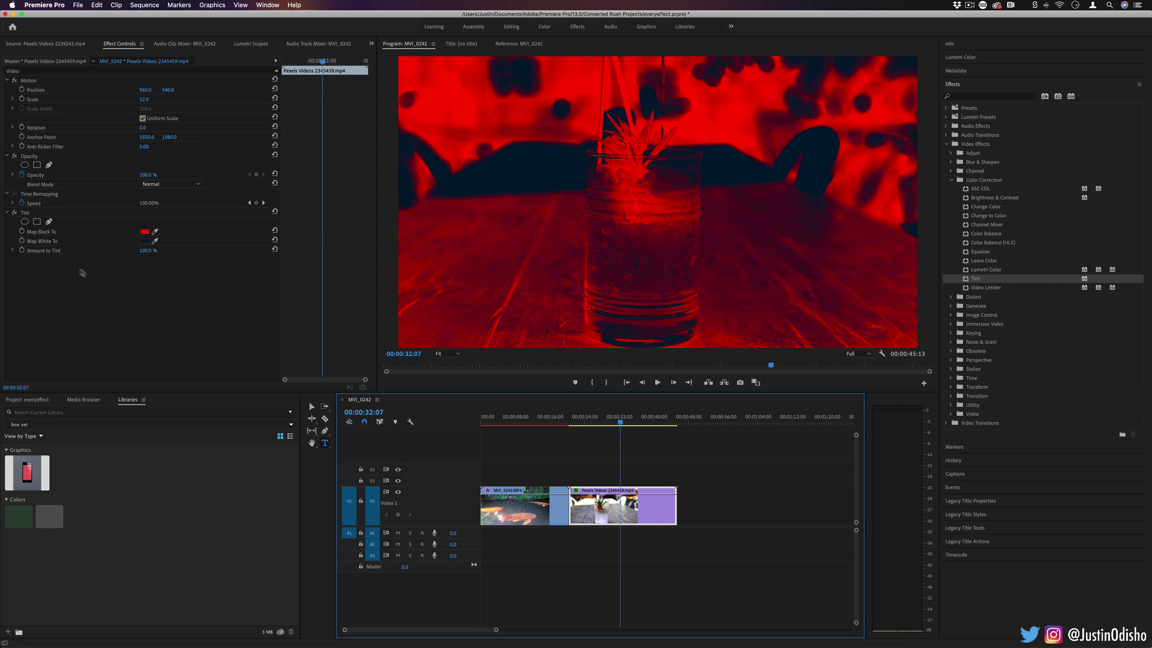
click(48, 250)
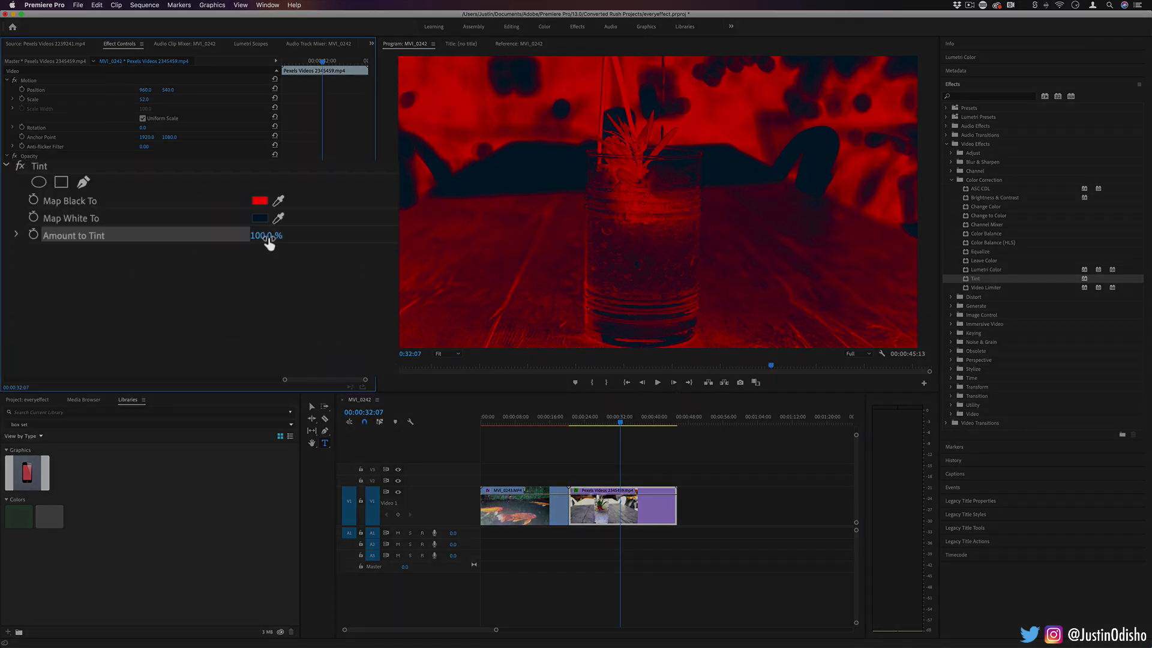
drag(268, 241, 254, 241)
drag(142, 250, 133, 250)
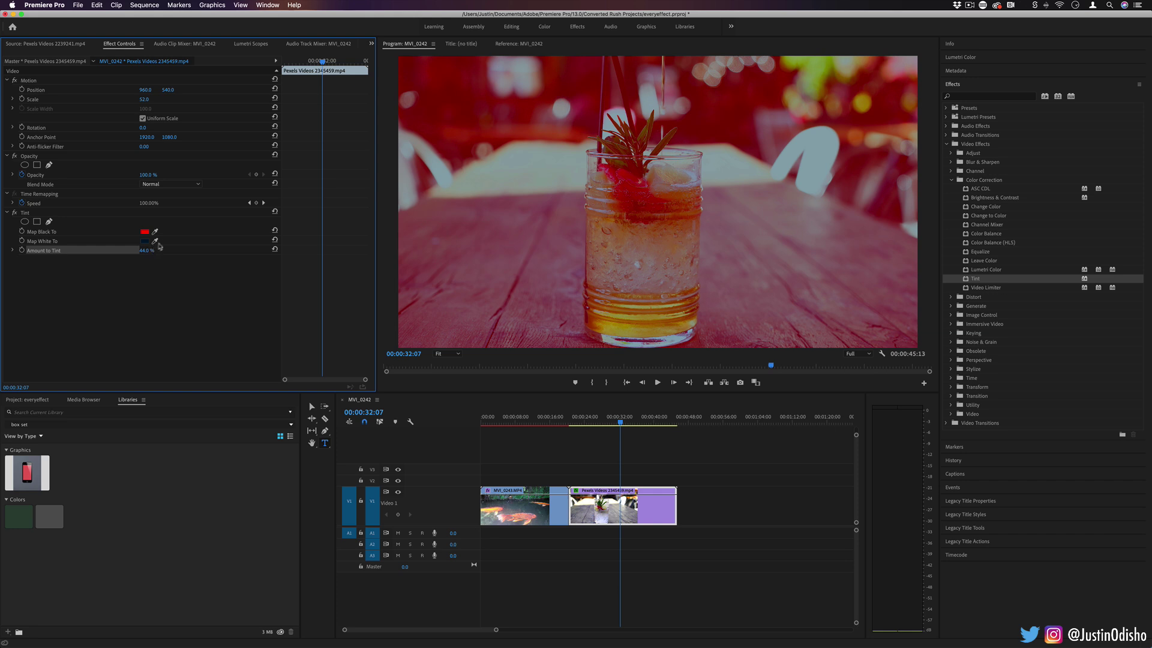
click(144, 232)
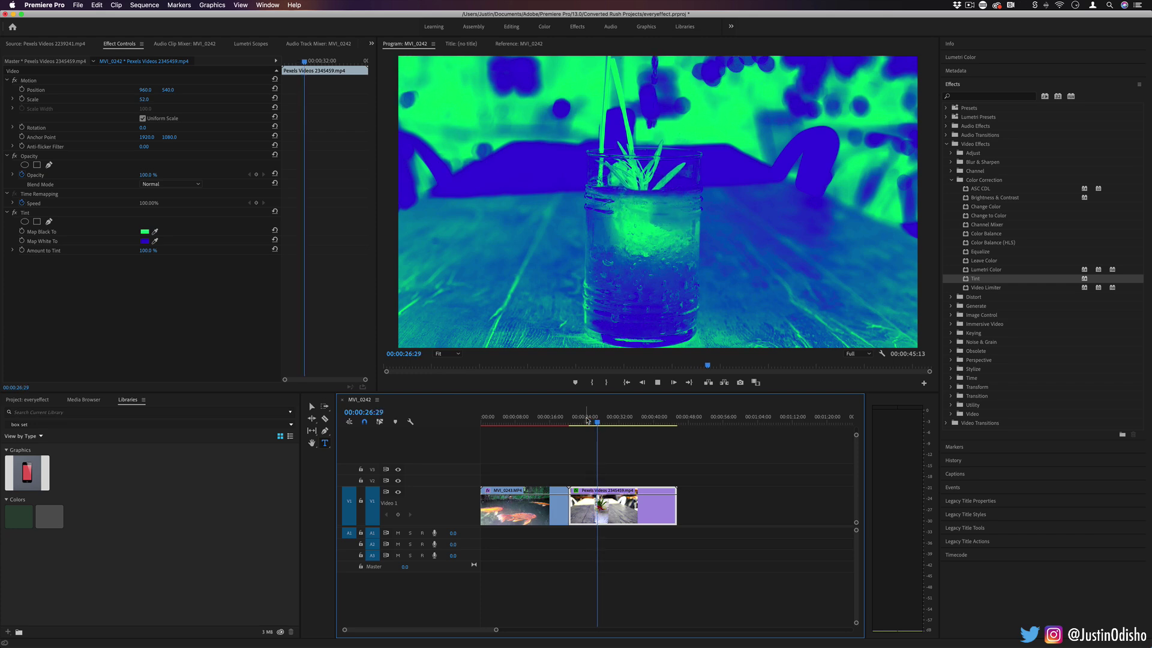
Replace Tint with Video Limiter on the drink clip, using Clip Level 100 IRE (SMPTE range) and 10% Compression before clipping
click(30, 213)
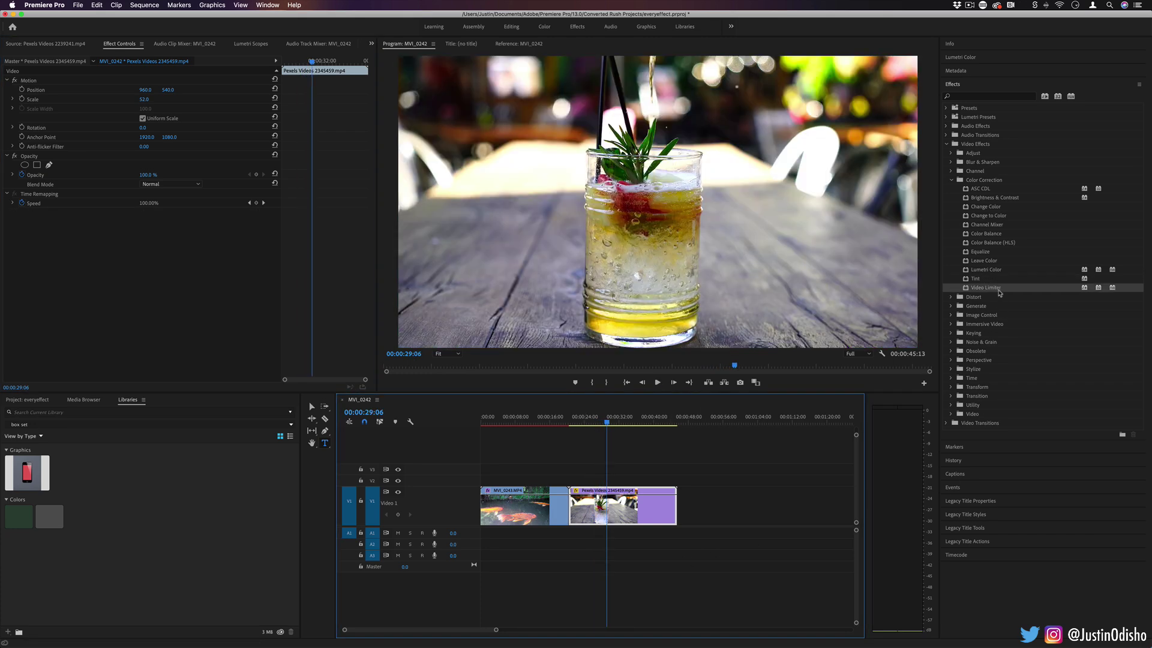
drag(999, 293, 643, 517)
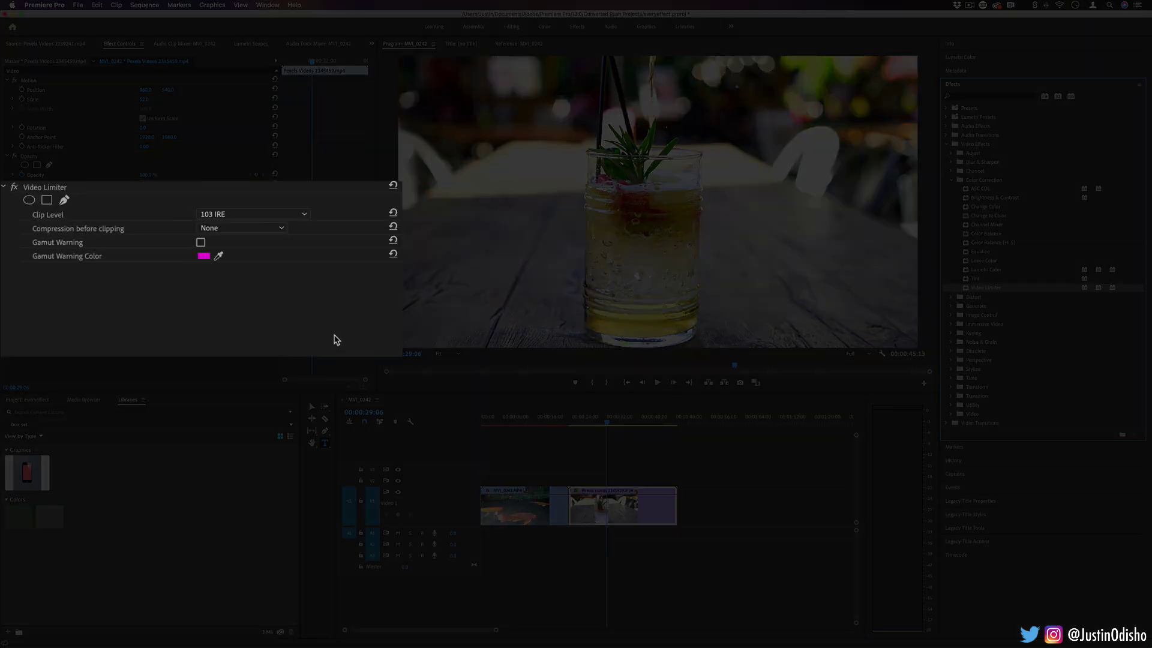
click(223, 215)
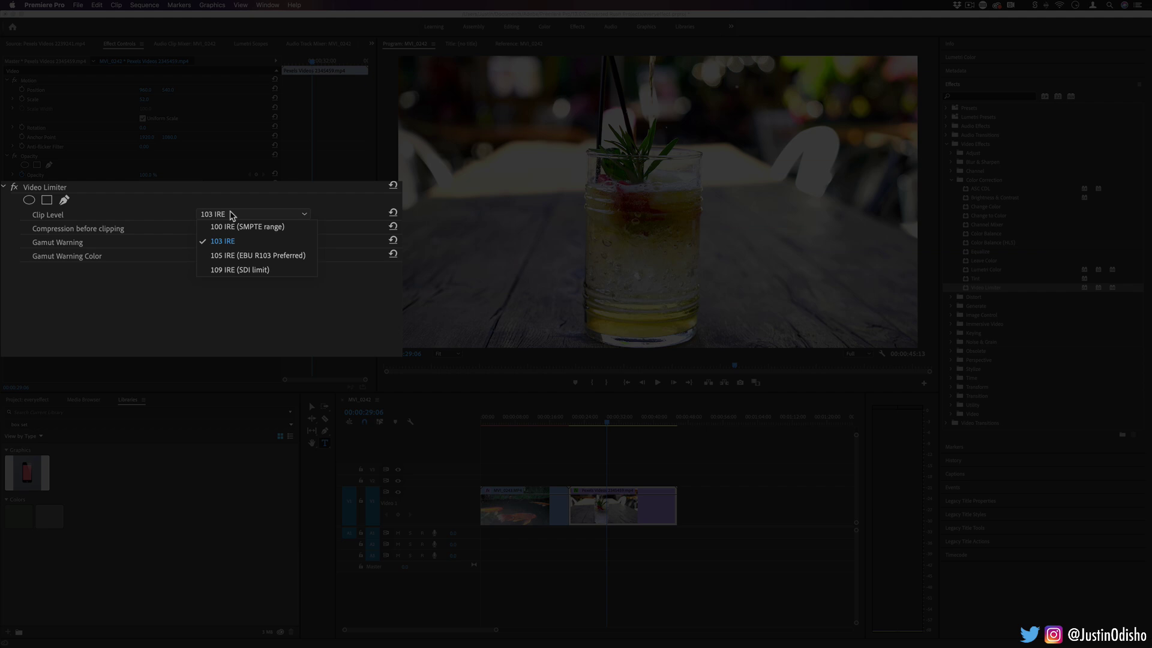
click(242, 190)
click(213, 216)
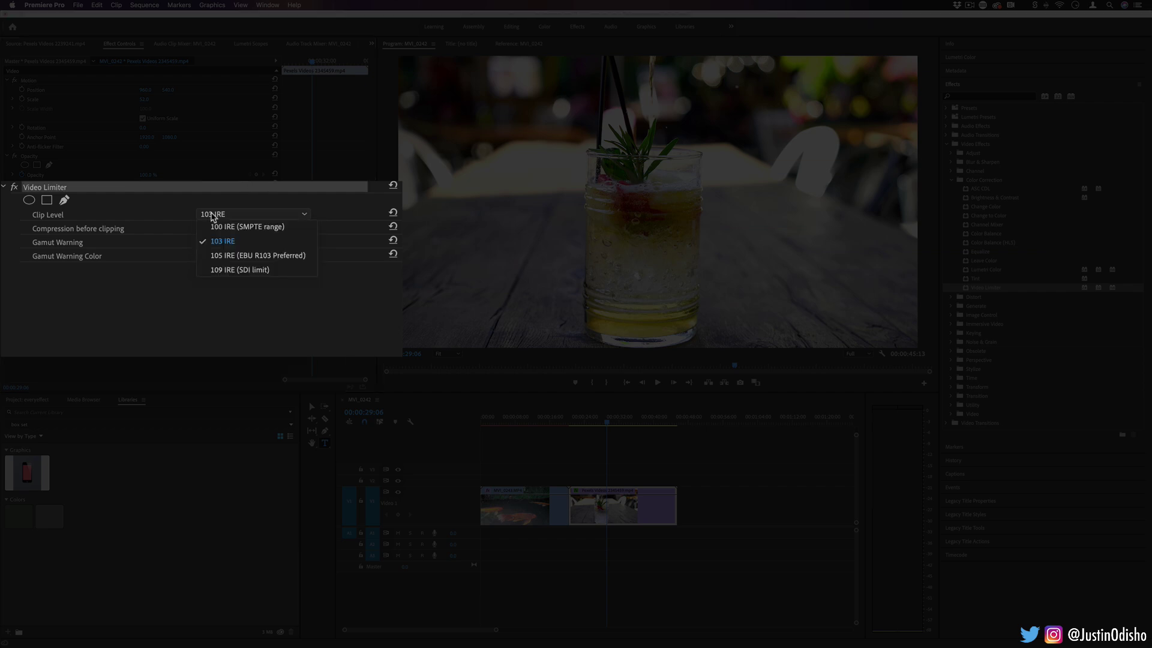
click(255, 227)
click(238, 229)
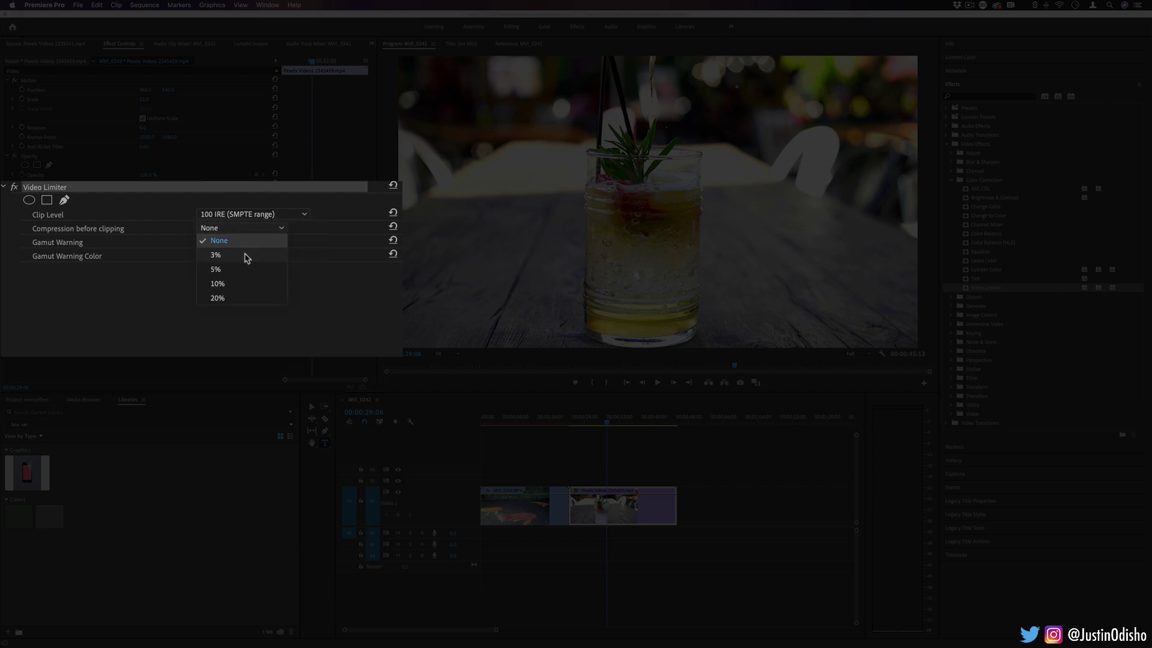
click(242, 285)
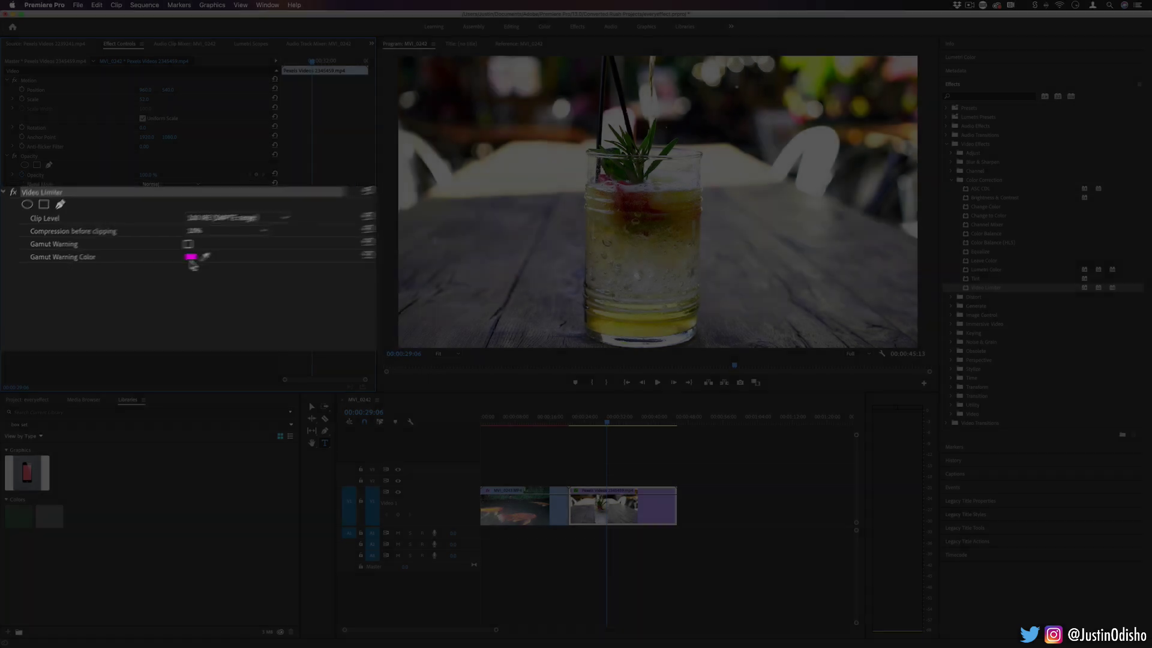
Remove Video Limiter from the drink clip, then collapse the Color Correction effects and expand the Distort category
key(BackSpace)
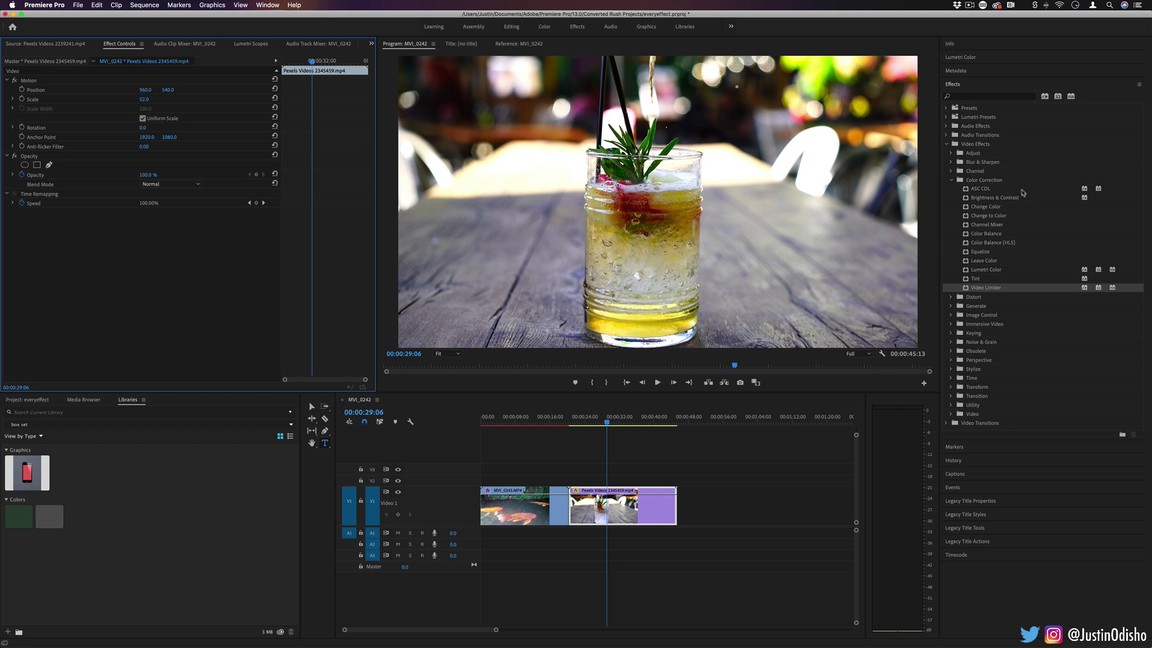
click(1002, 181)
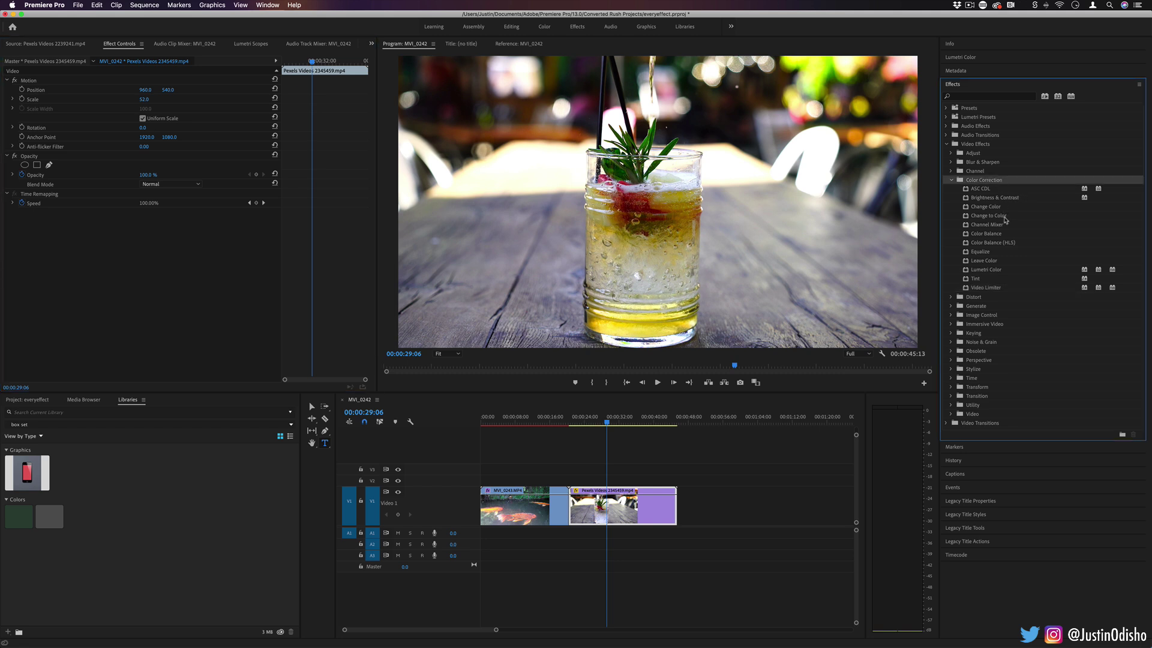
click(951, 180)
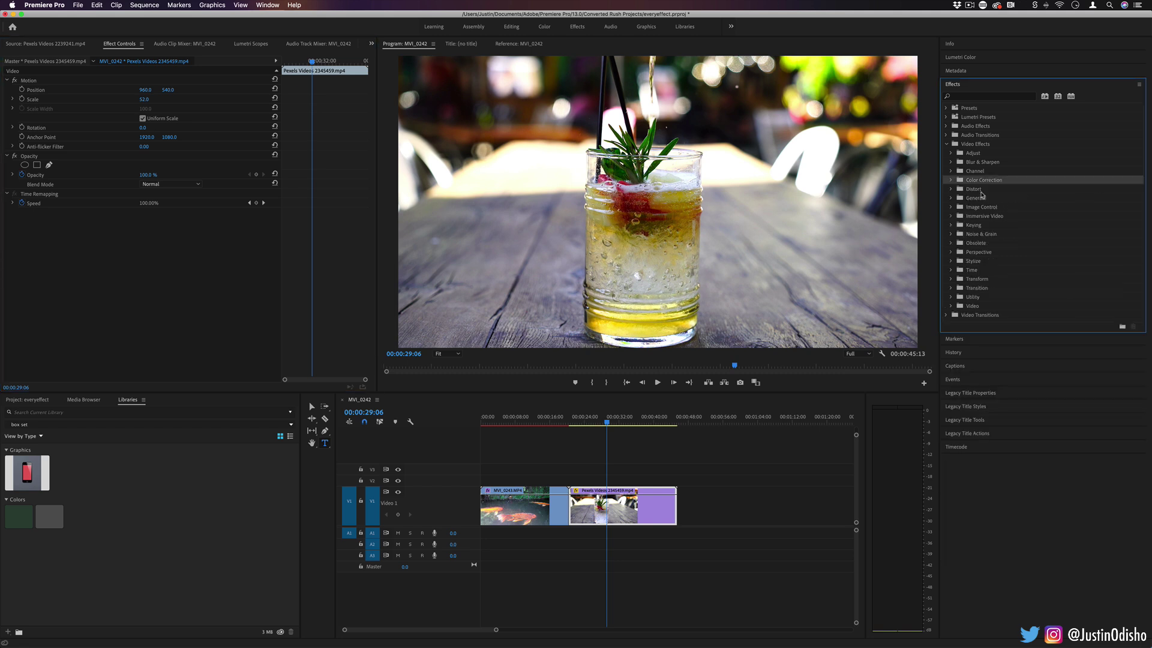
click(977, 189)
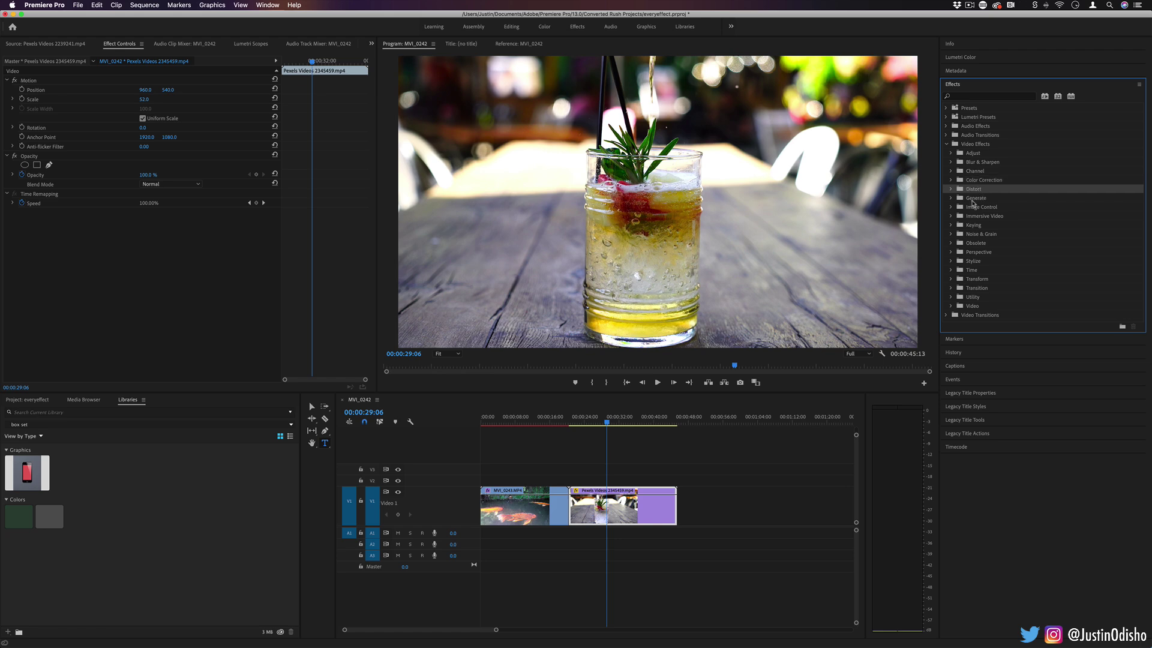
click(951, 189)
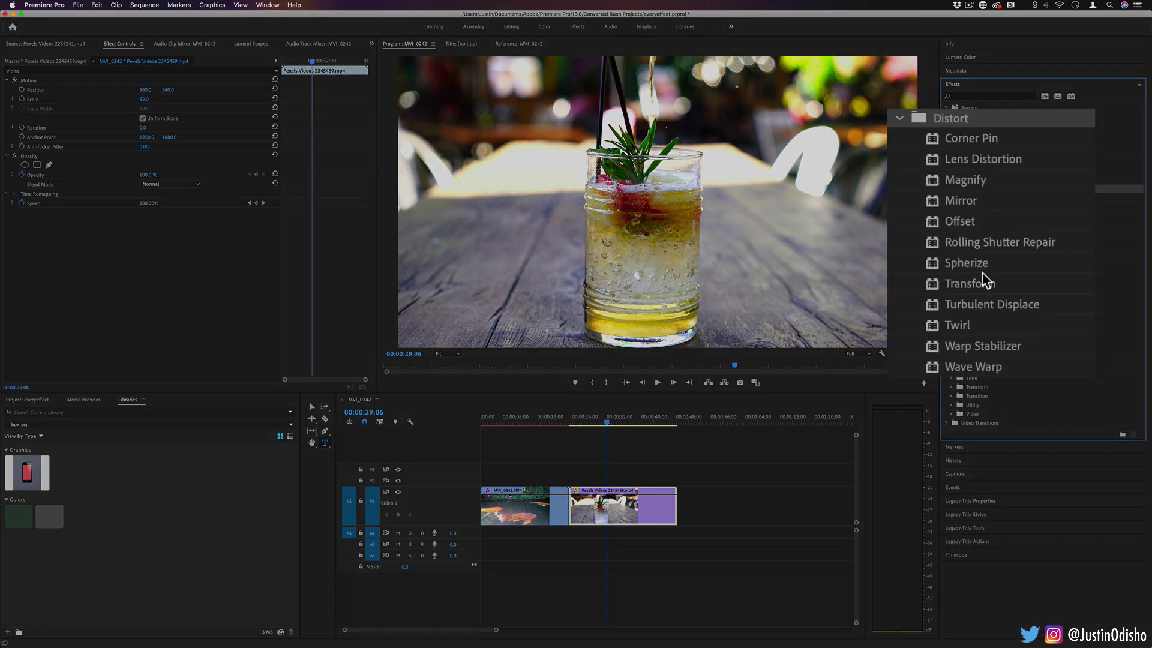